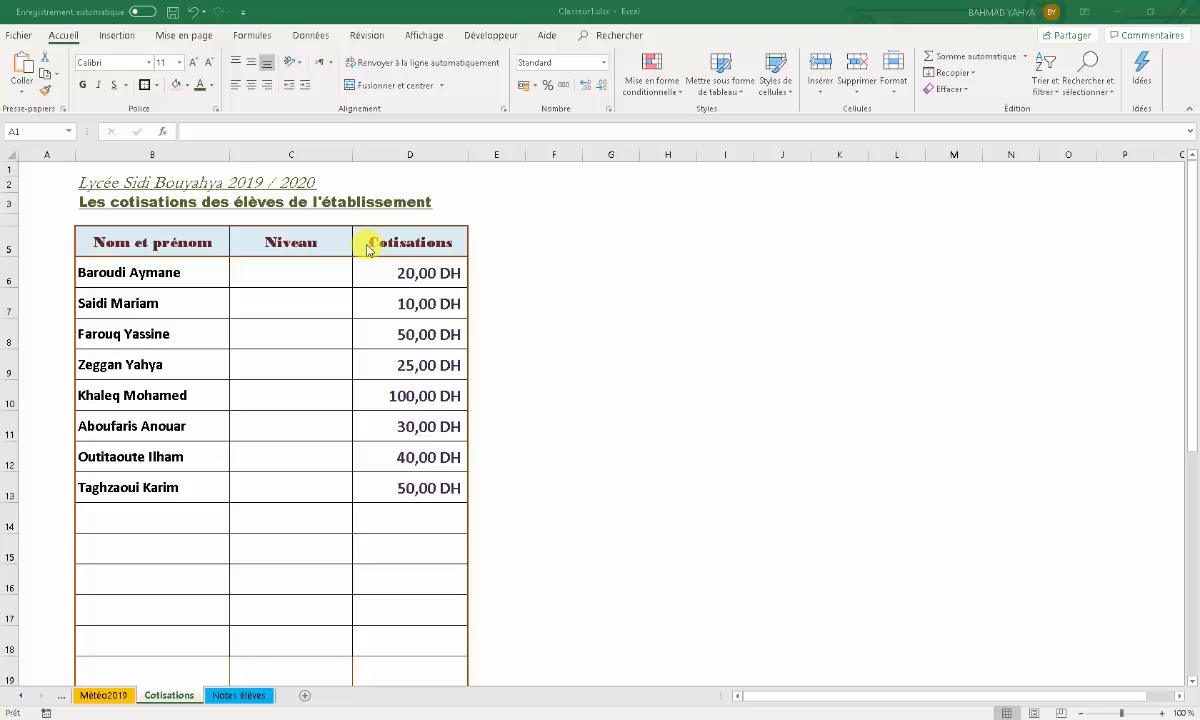
Restrict the Niveau cells from C6 down to a validation list with source 1ASC;2ASC;3ASC;Tronc Commun;1Bac;2Bac
click(305, 270)
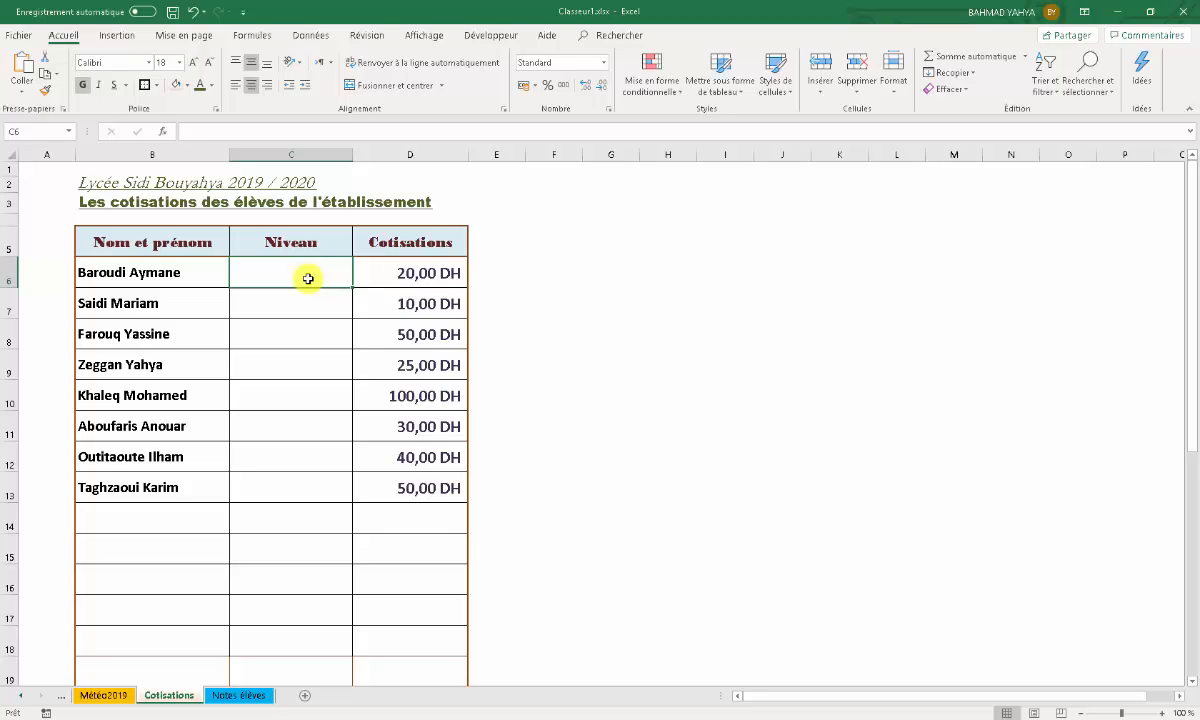
drag(310, 278, 295, 667)
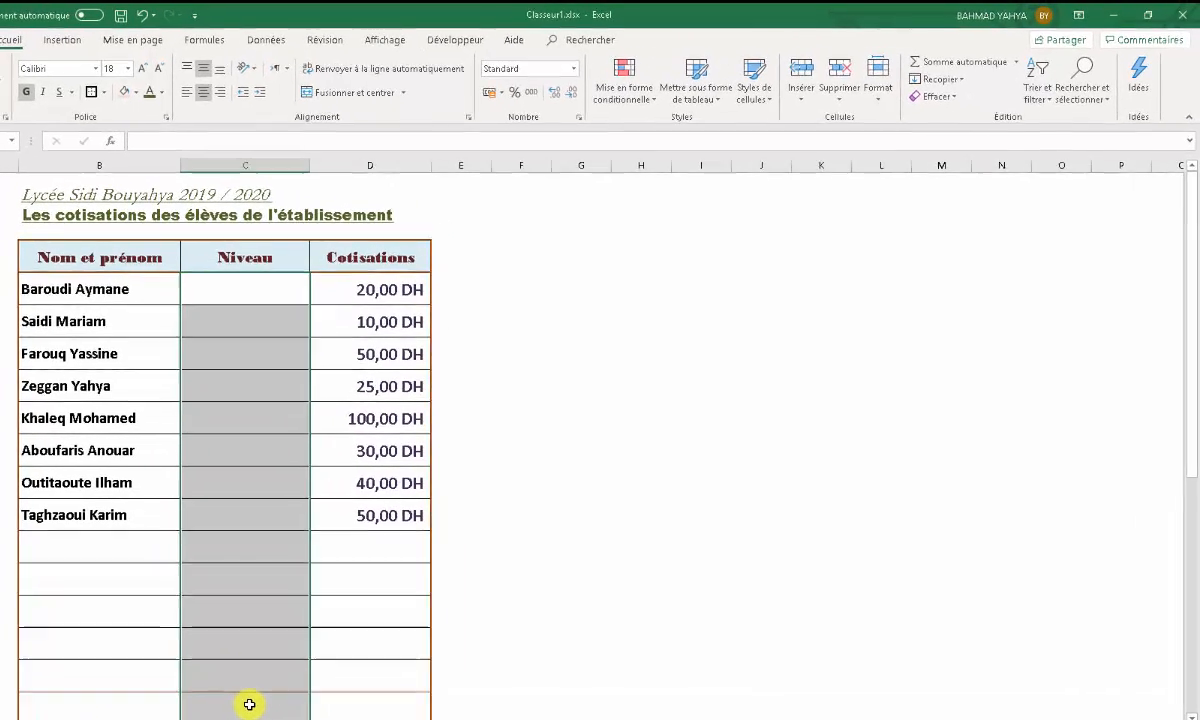
click(256, 42)
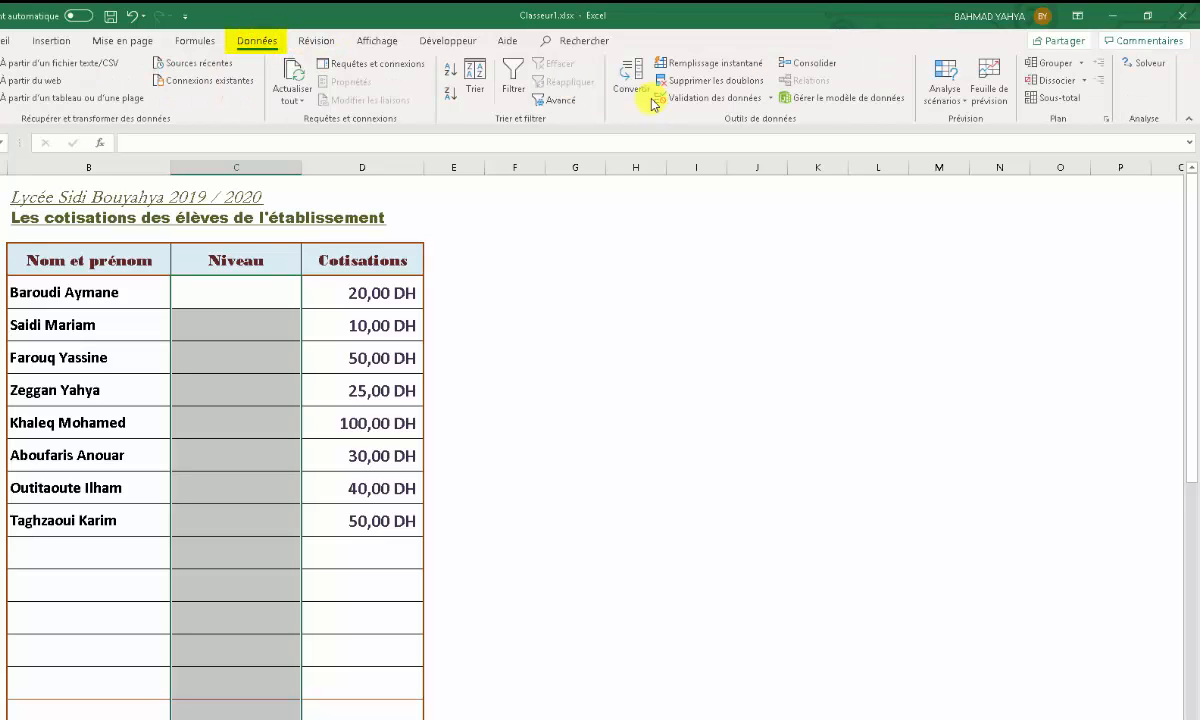
click(707, 99)
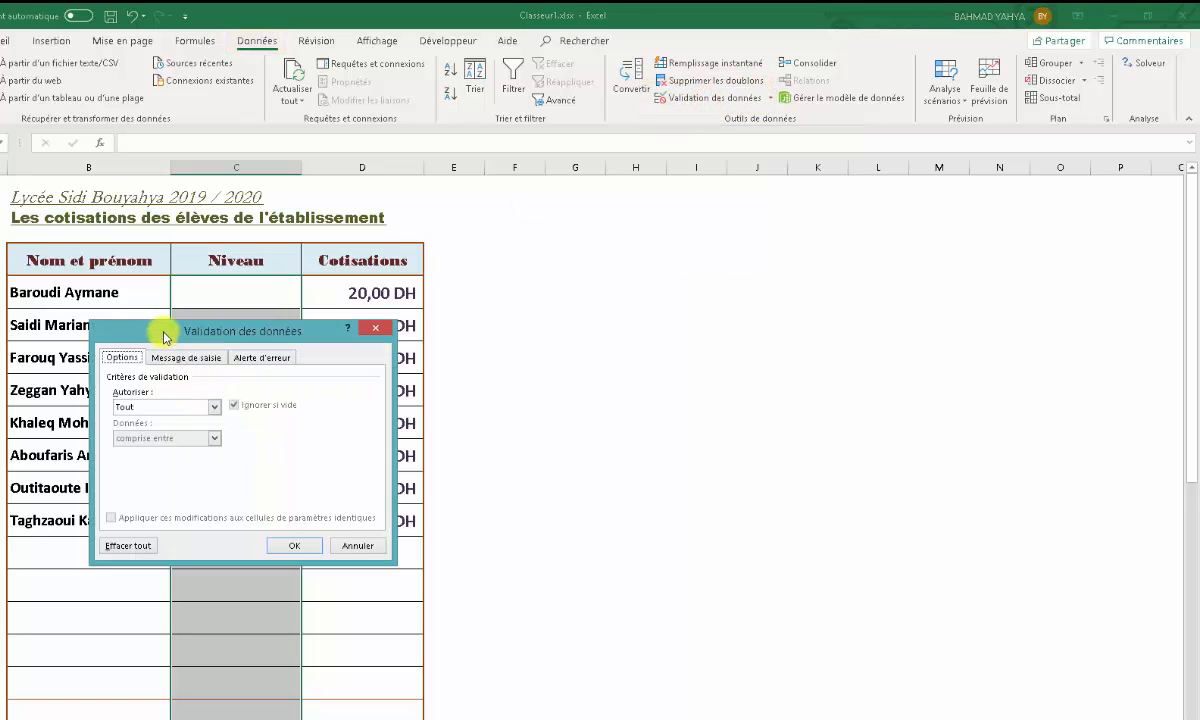
drag(161, 330, 521, 312)
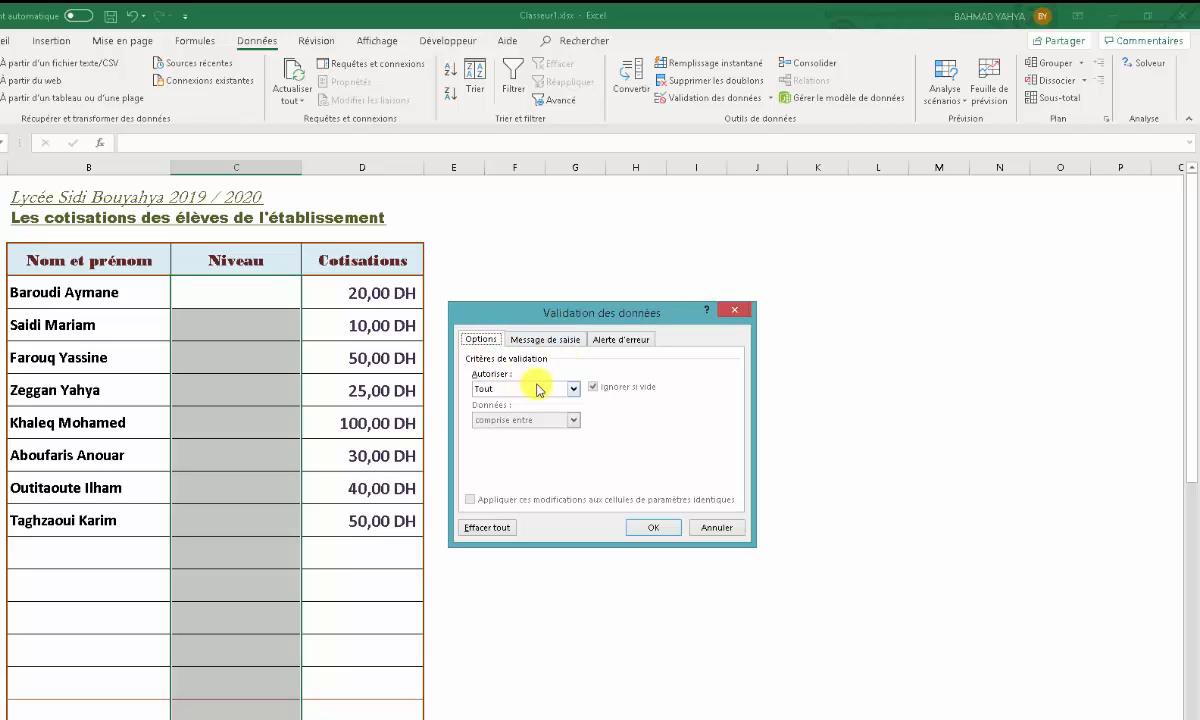
click(573, 388)
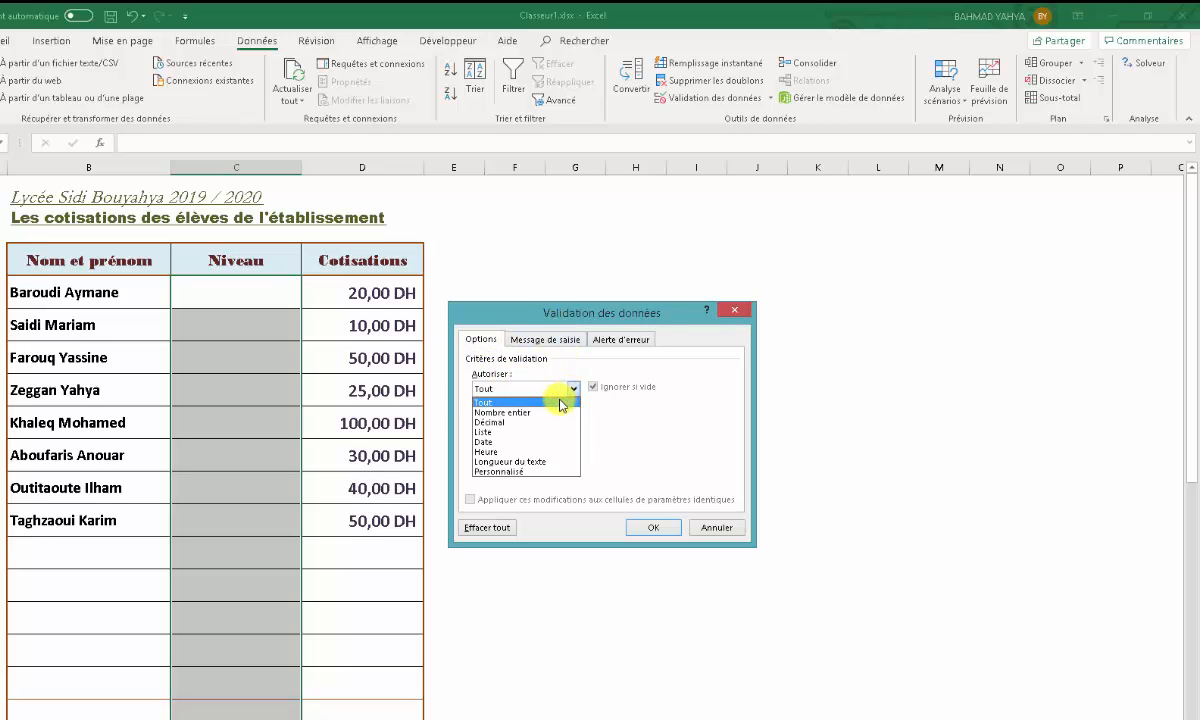
click(545, 432)
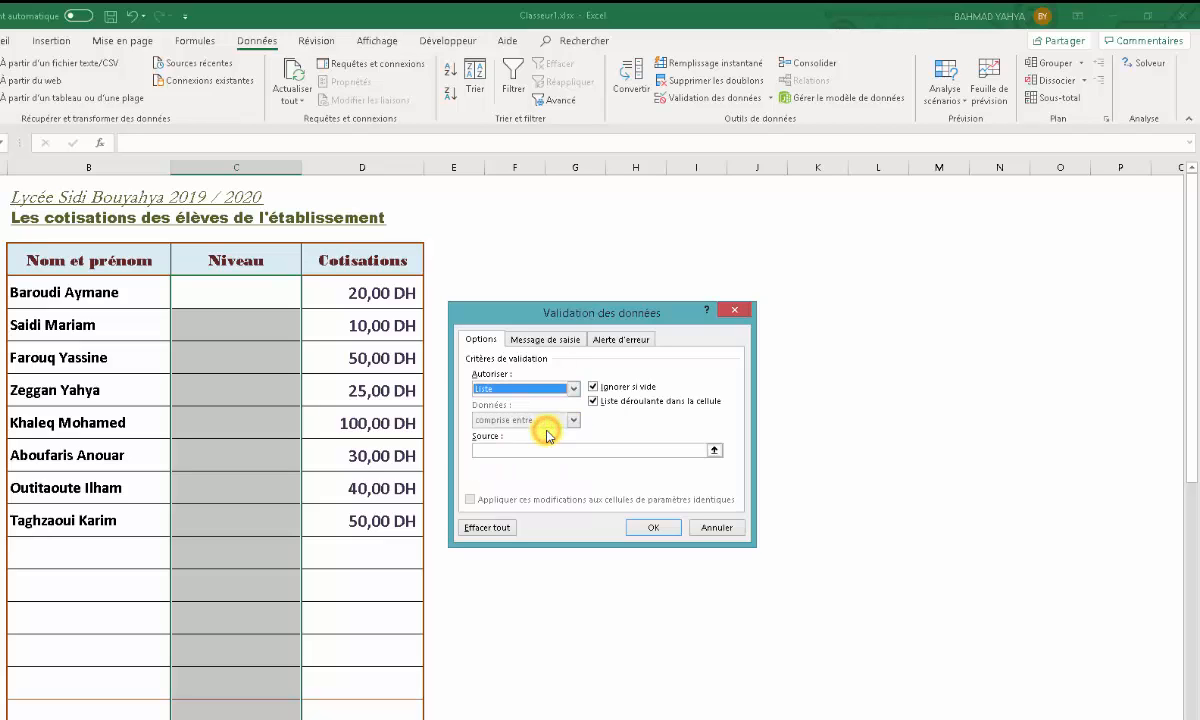
click(505, 450)
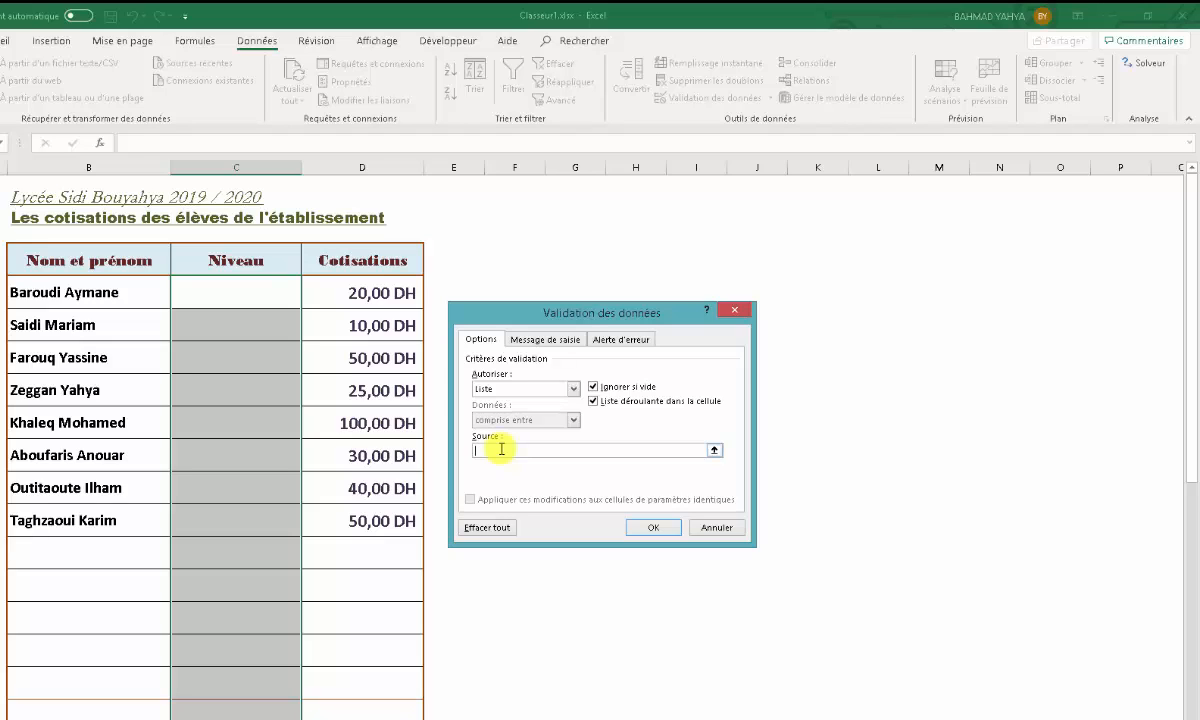
text(1ASC;2ASC;3ASC;Tronc Commun;1Bac;2Bac)
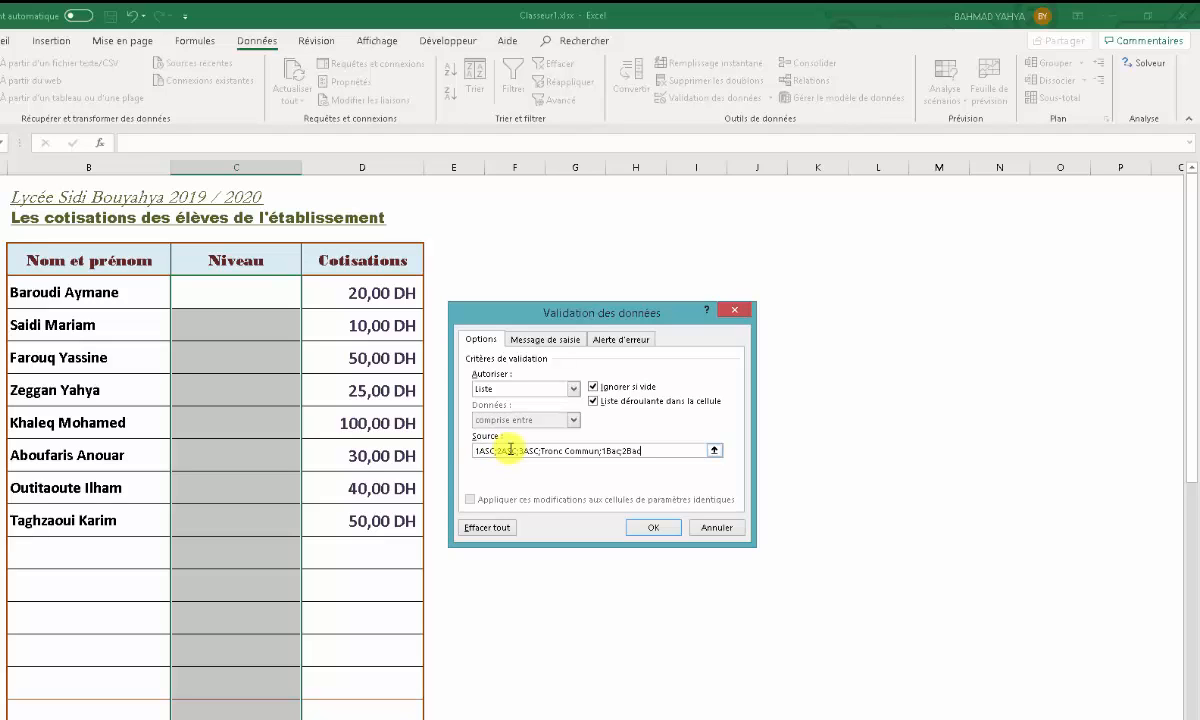
click(648, 527)
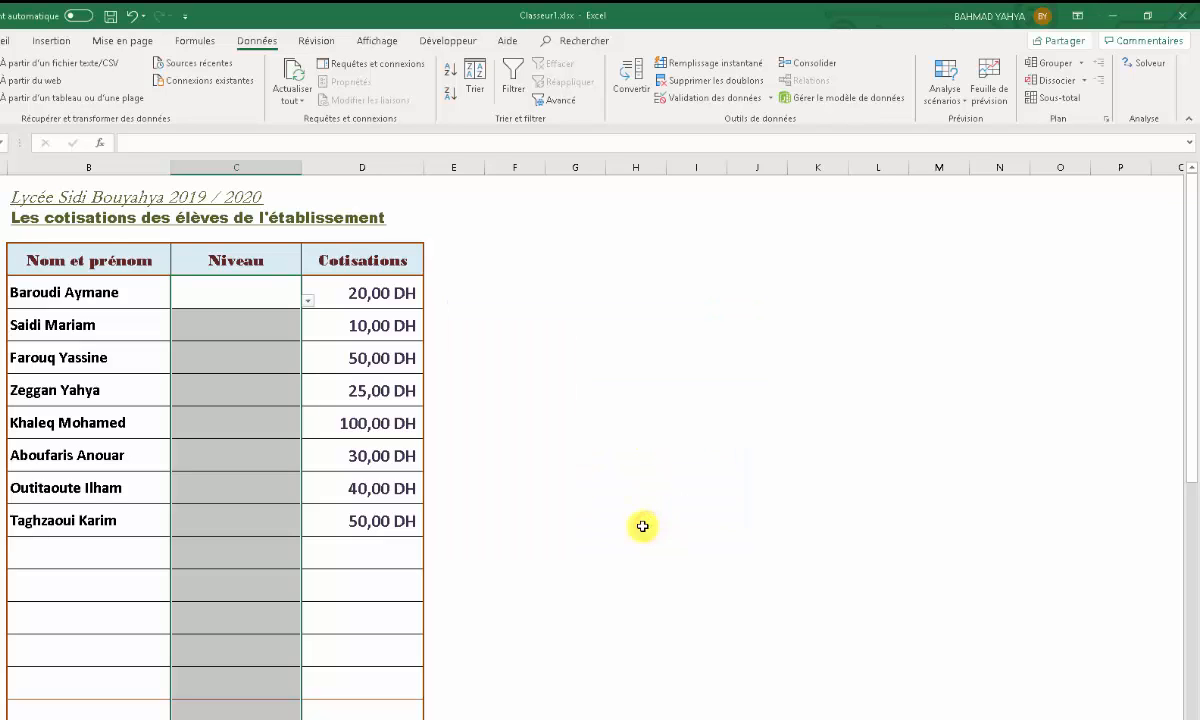
Choose 1ASC in C6 and 2ASC in C7 from the Niveau drop-down lists
click(226, 299)
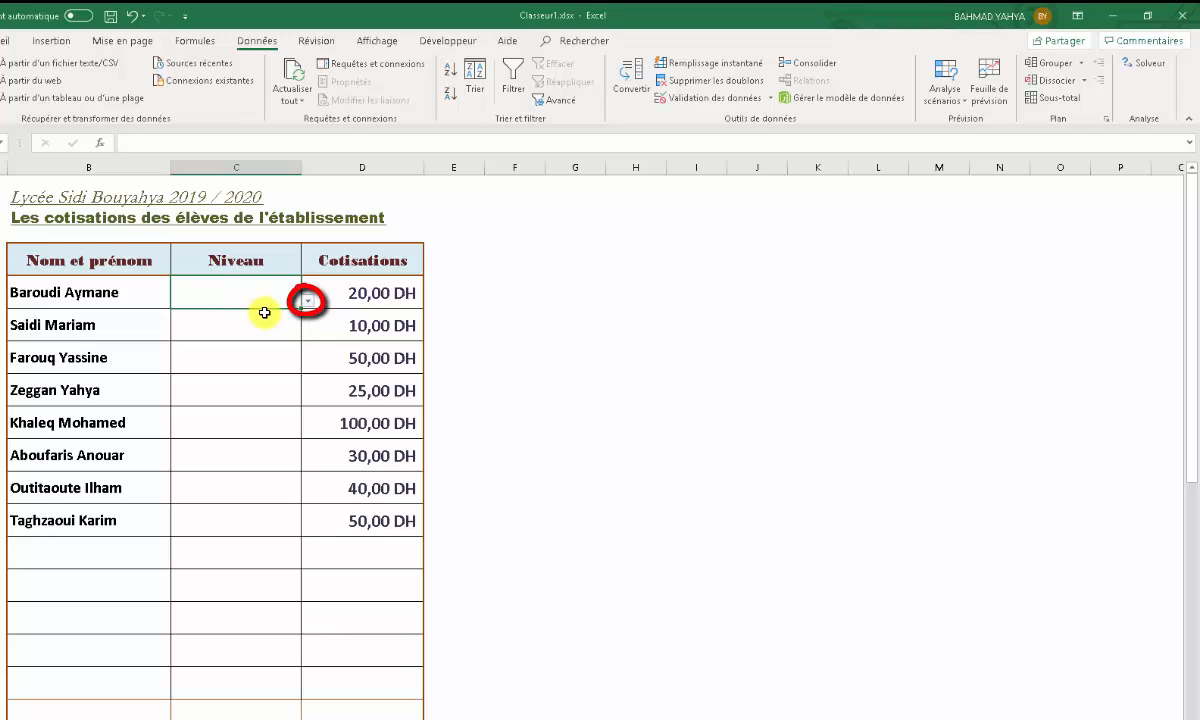
click(263, 318)
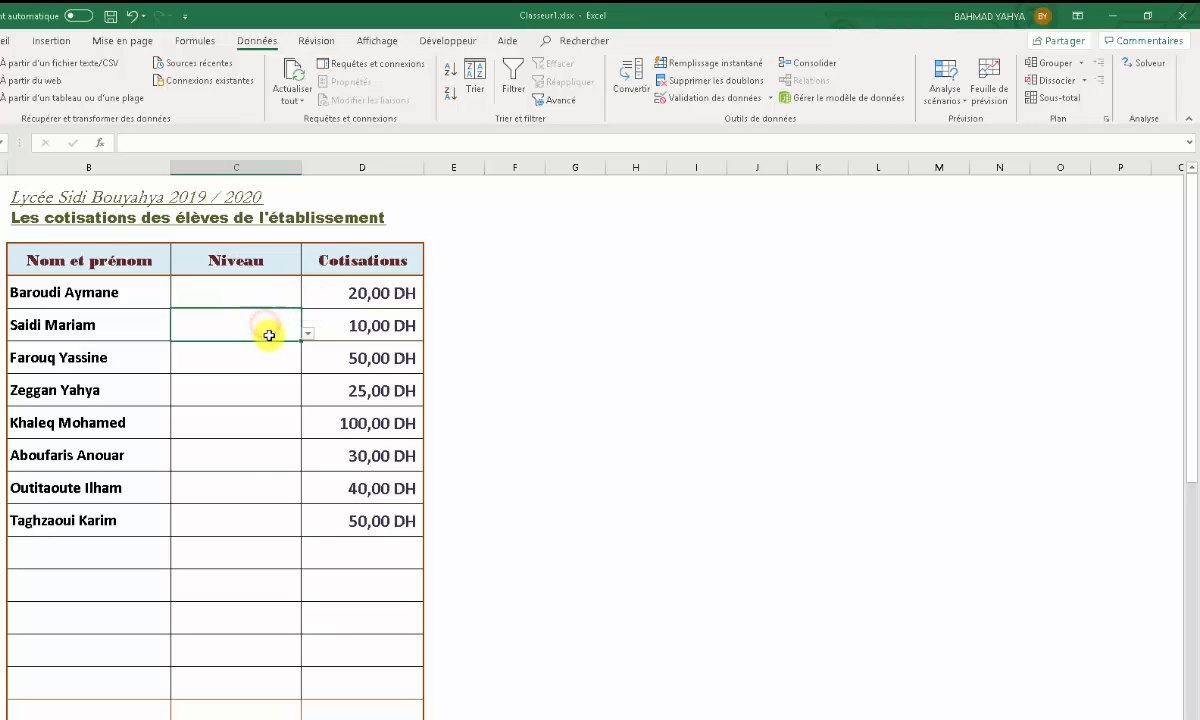
click(259, 296)
click(307, 302)
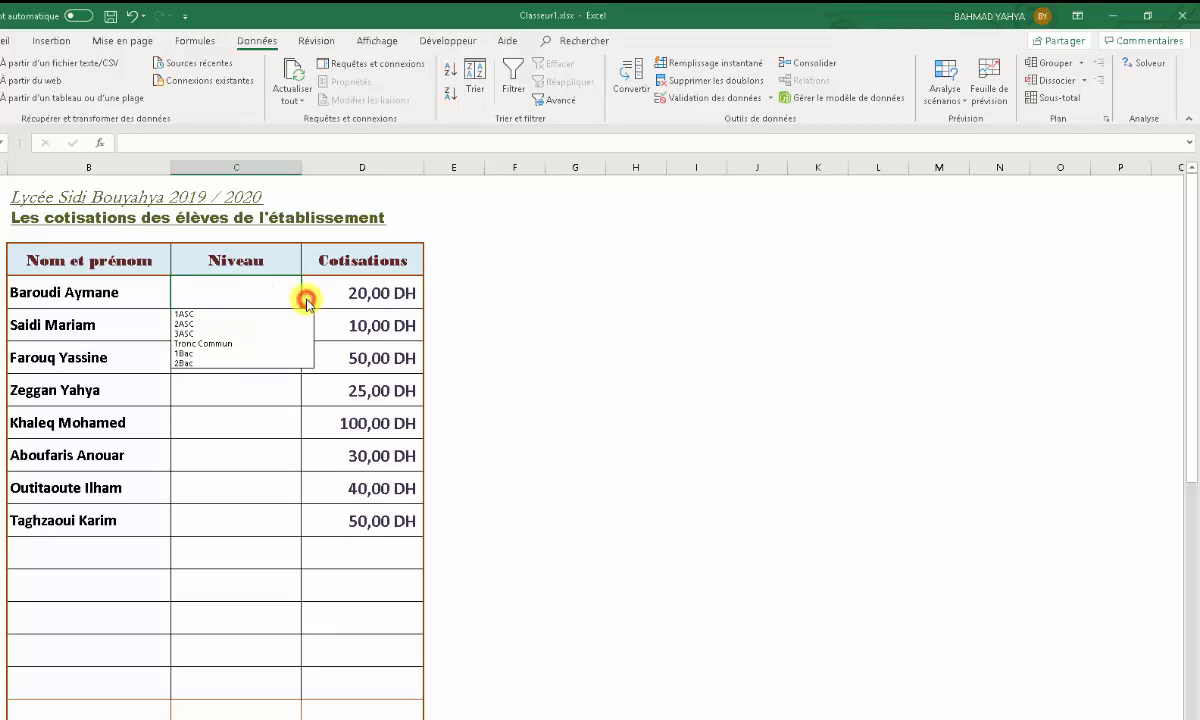
click(289, 314)
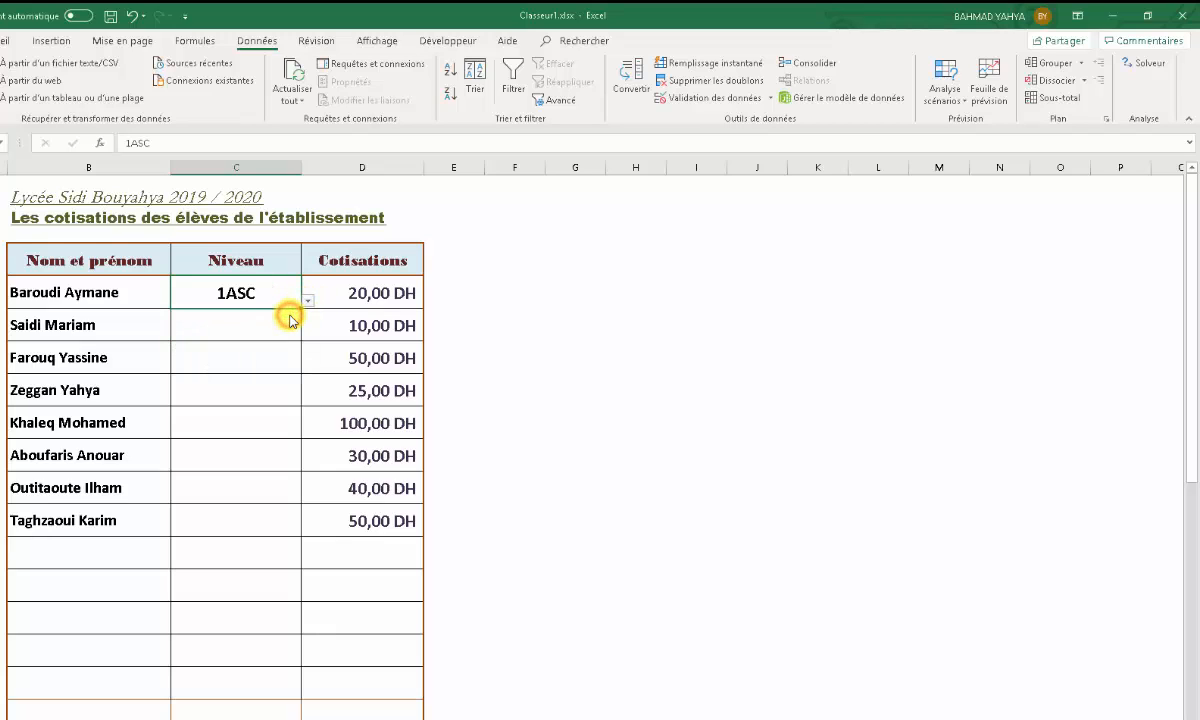
click(252, 322)
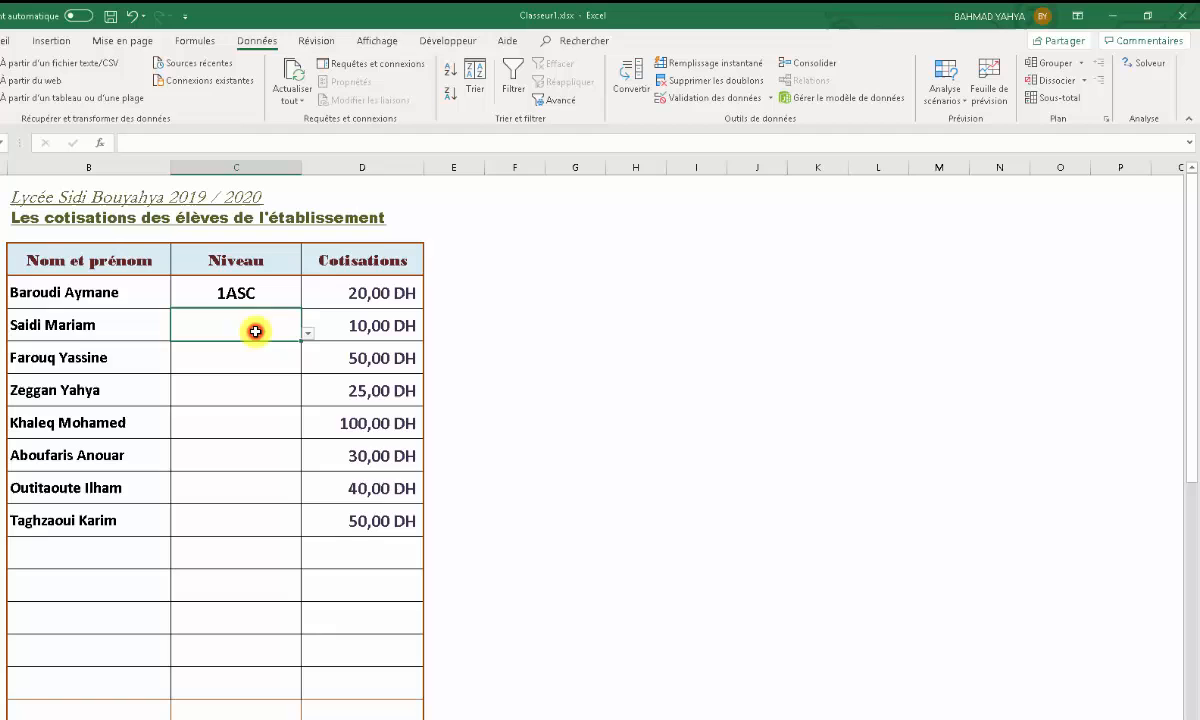
click(306, 336)
click(284, 356)
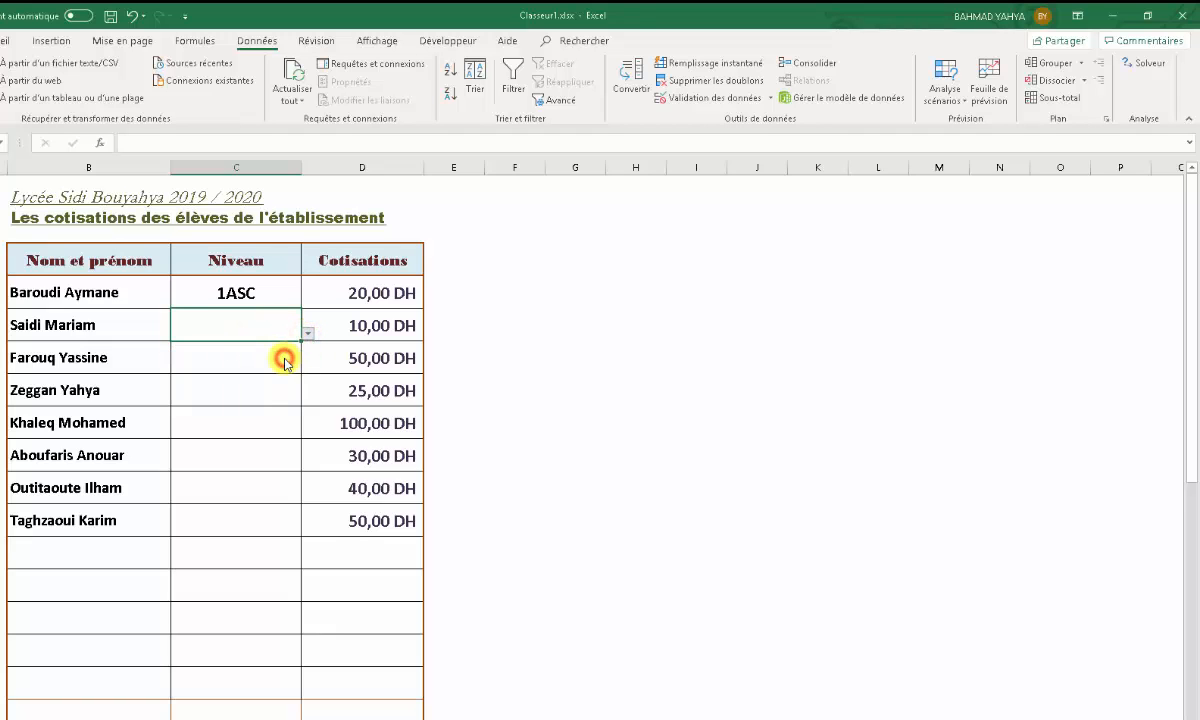
Choose Tronc Commun in C8 and 3ASC in C9 from the Niveau drop-down lists
click(268, 362)
click(307, 367)
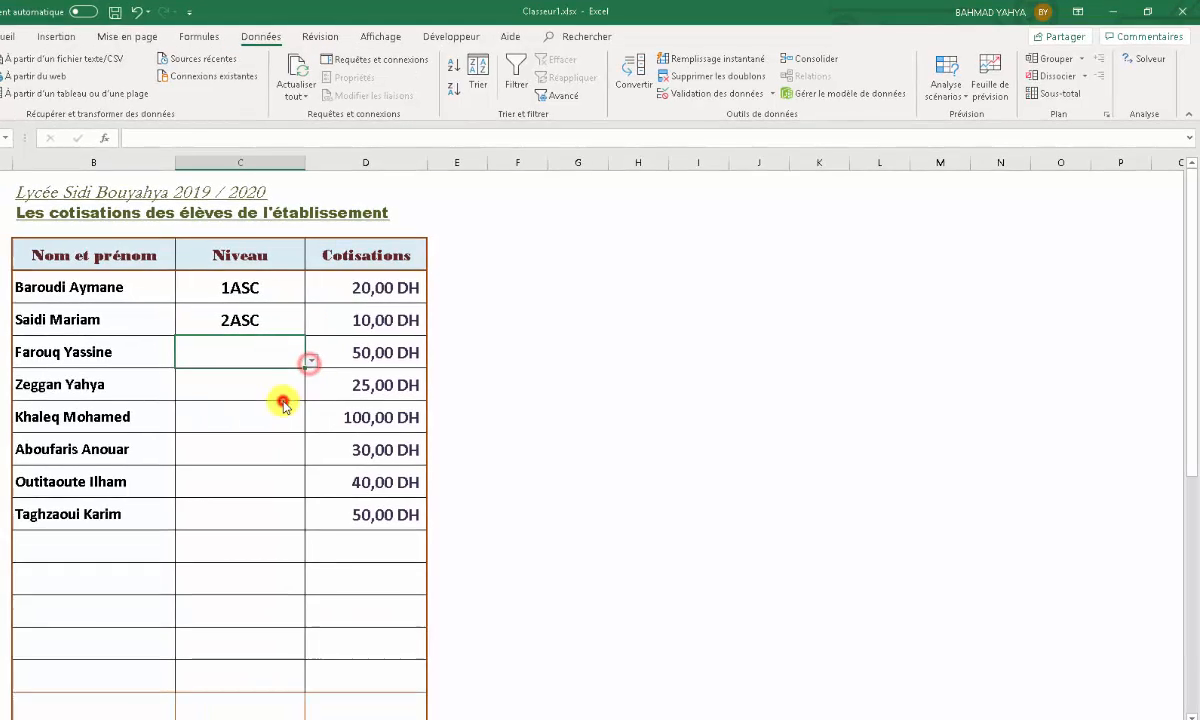
click(281, 411)
click(278, 400)
click(307, 393)
click(265, 424)
Choose Tronc Commun in C10 and 1Bac in C11 from the Niveau drop-down lists
click(249, 418)
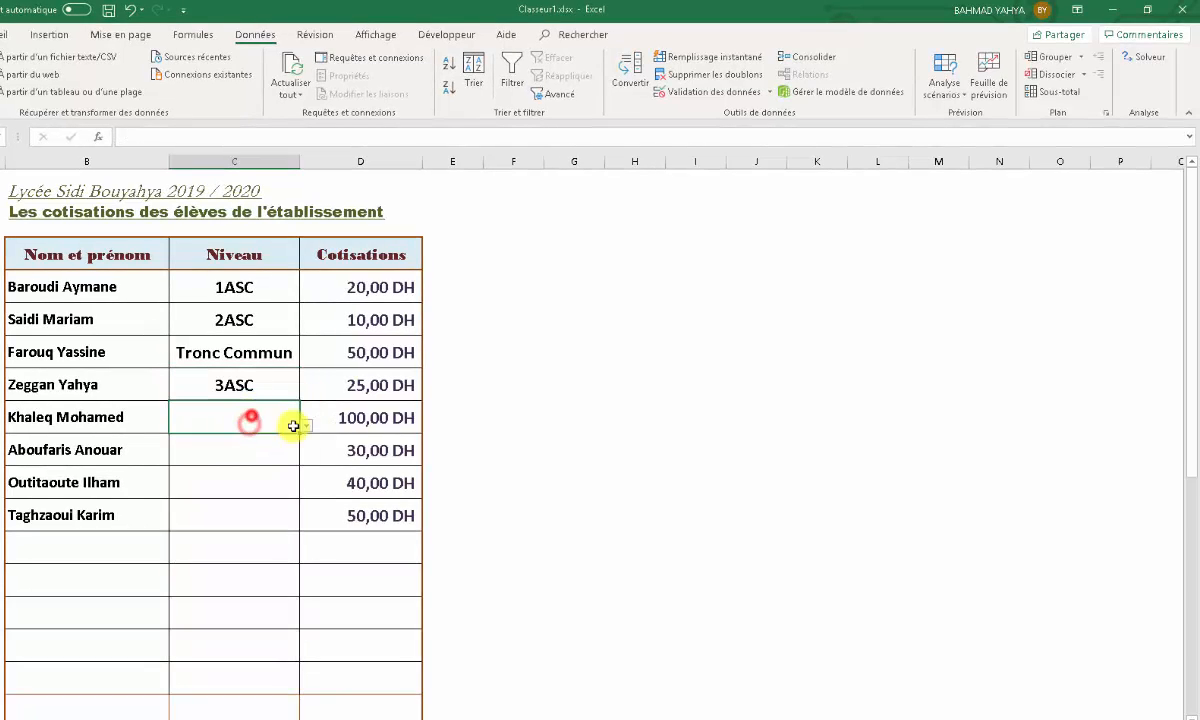
click(307, 425)
click(282, 470)
click(260, 453)
click(305, 458)
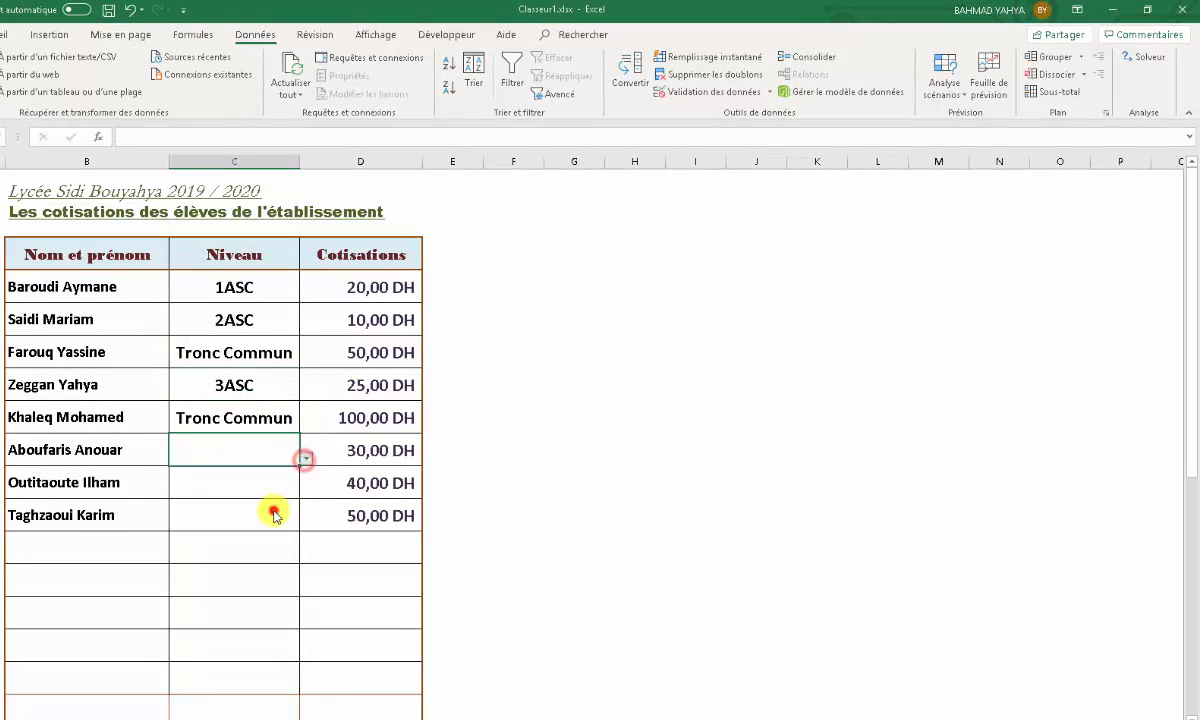
click(272, 510)
Choose 2Bac in C12 and 2ASC in C13 from the Niveau drop-down lists
click(265, 494)
click(304, 492)
click(262, 565)
click(260, 520)
click(307, 522)
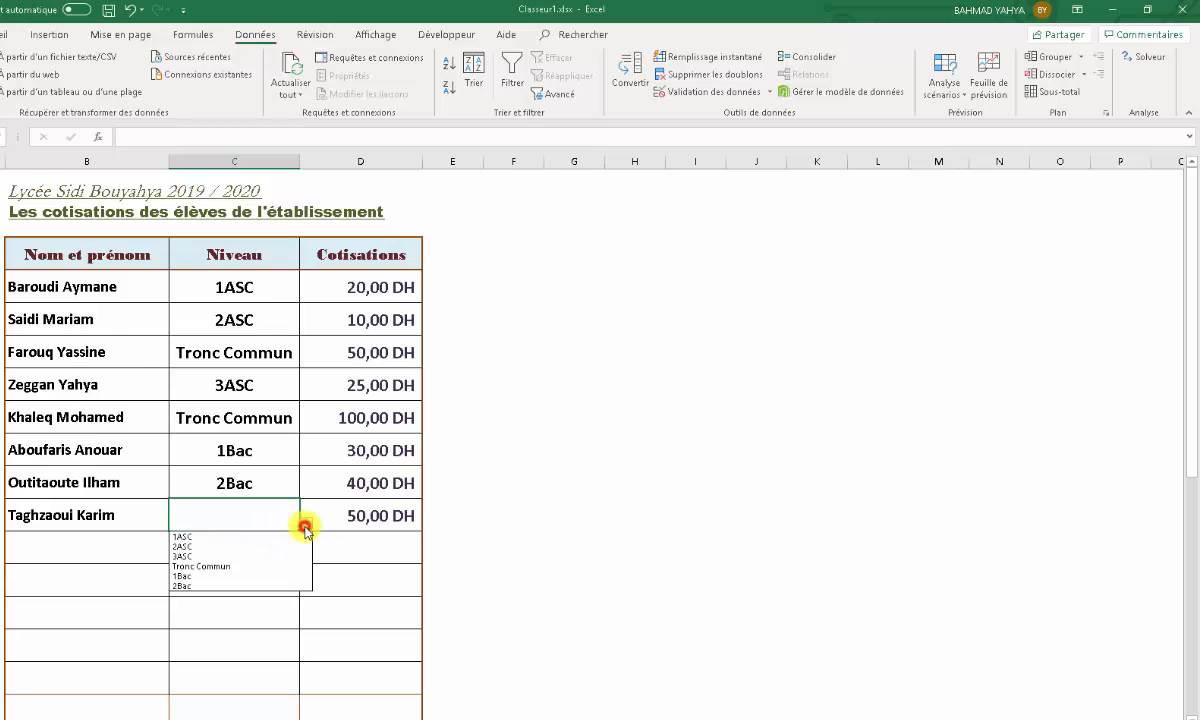
click(256, 550)
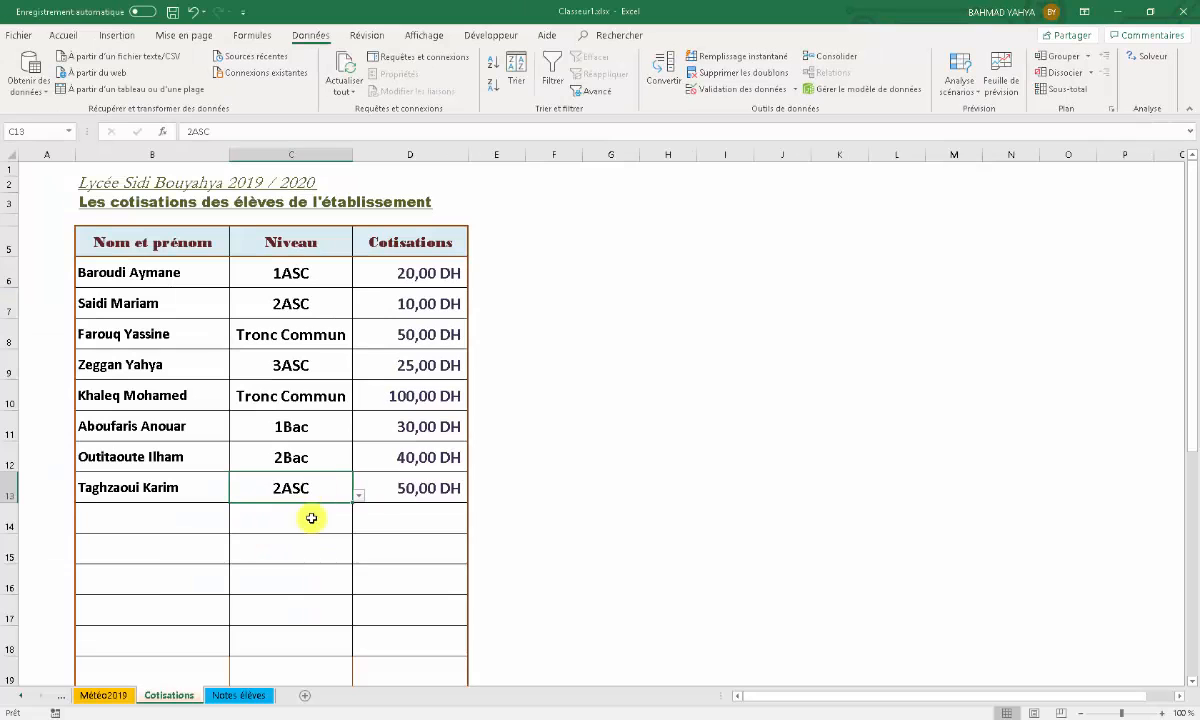
On the Notes élèves sheet, set data validation on the Note / 20 cells from D8 down to allow Décimal values
click(240, 695)
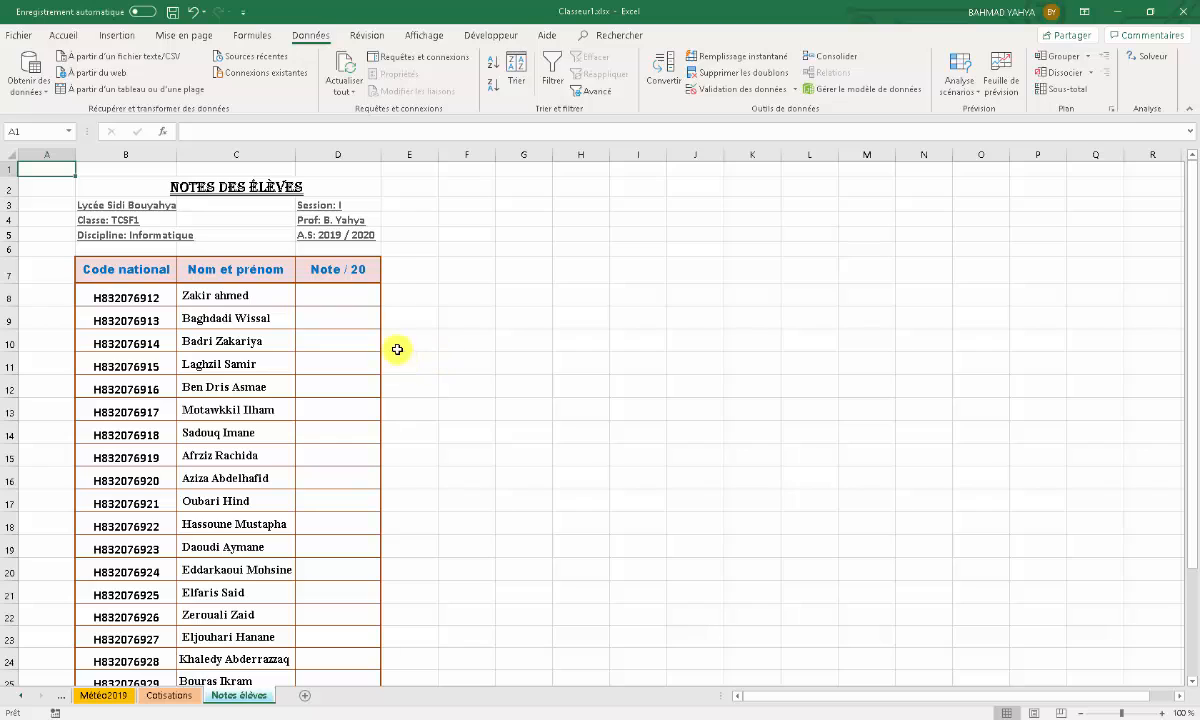
click(362, 302)
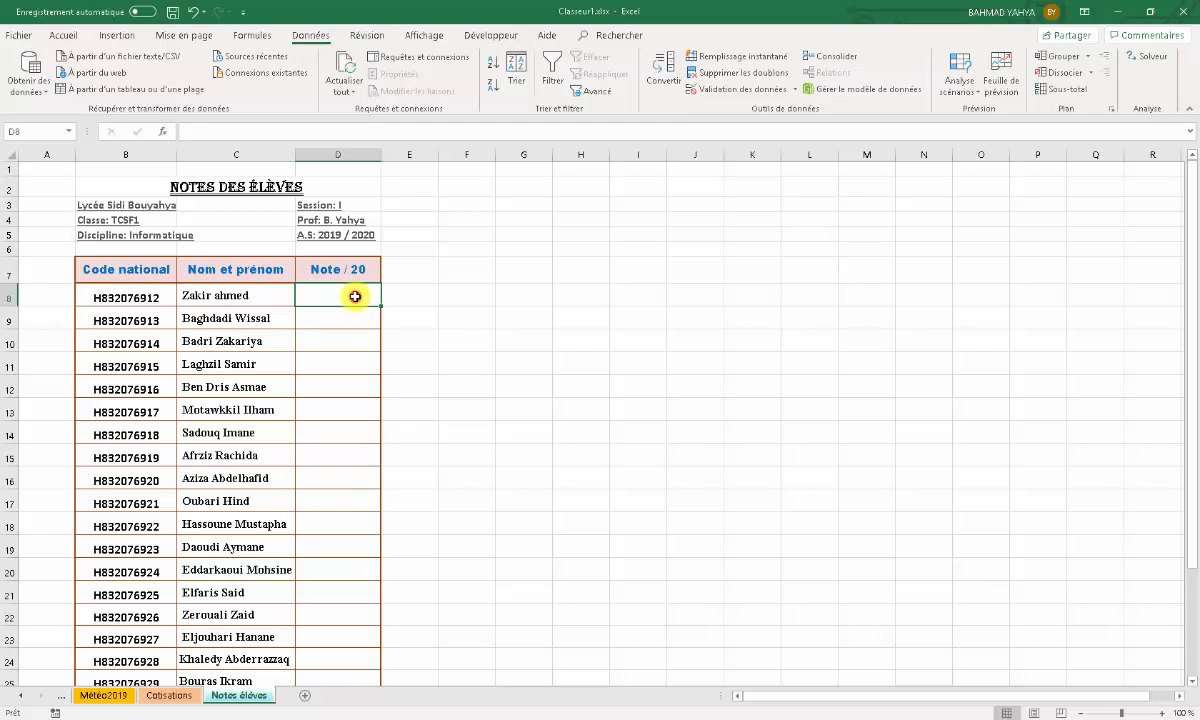
drag(355, 297, 359, 676)
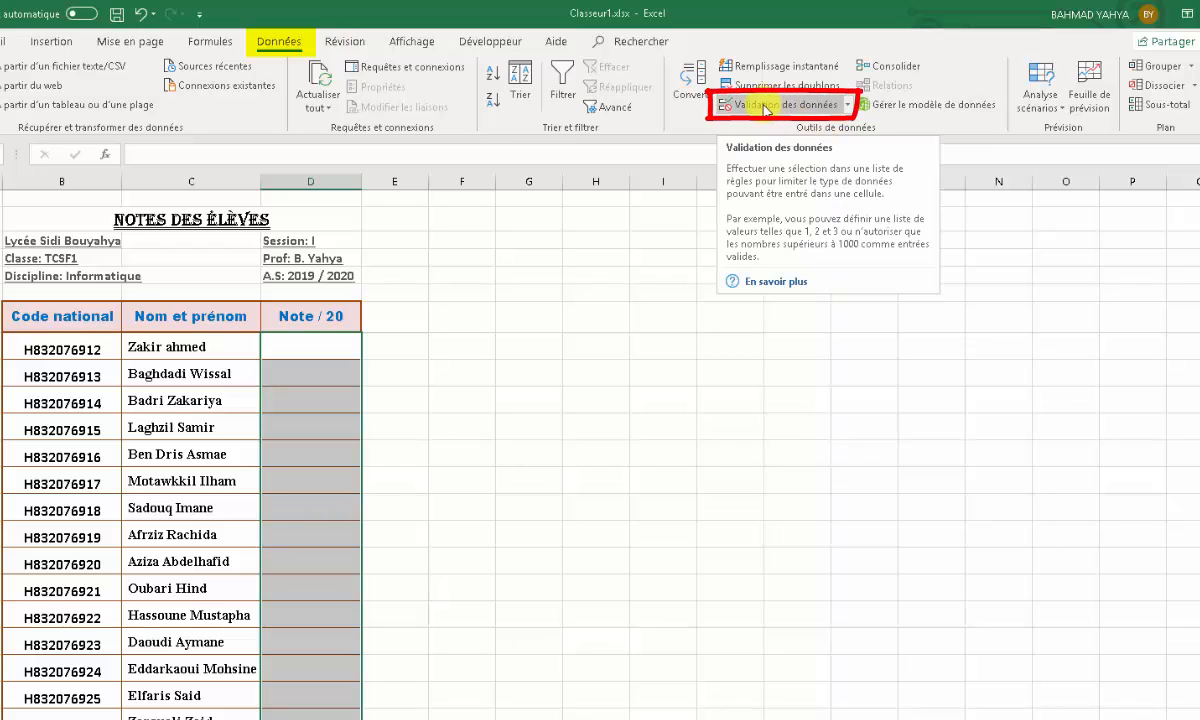
click(766, 106)
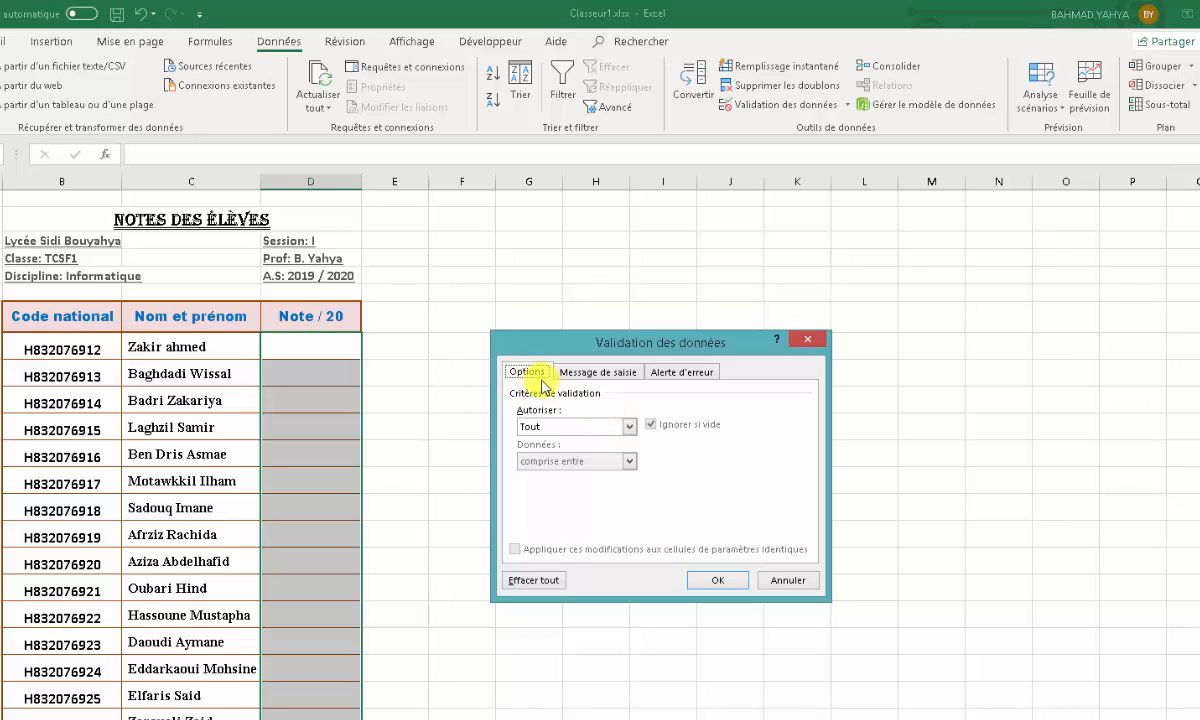
click(626, 428)
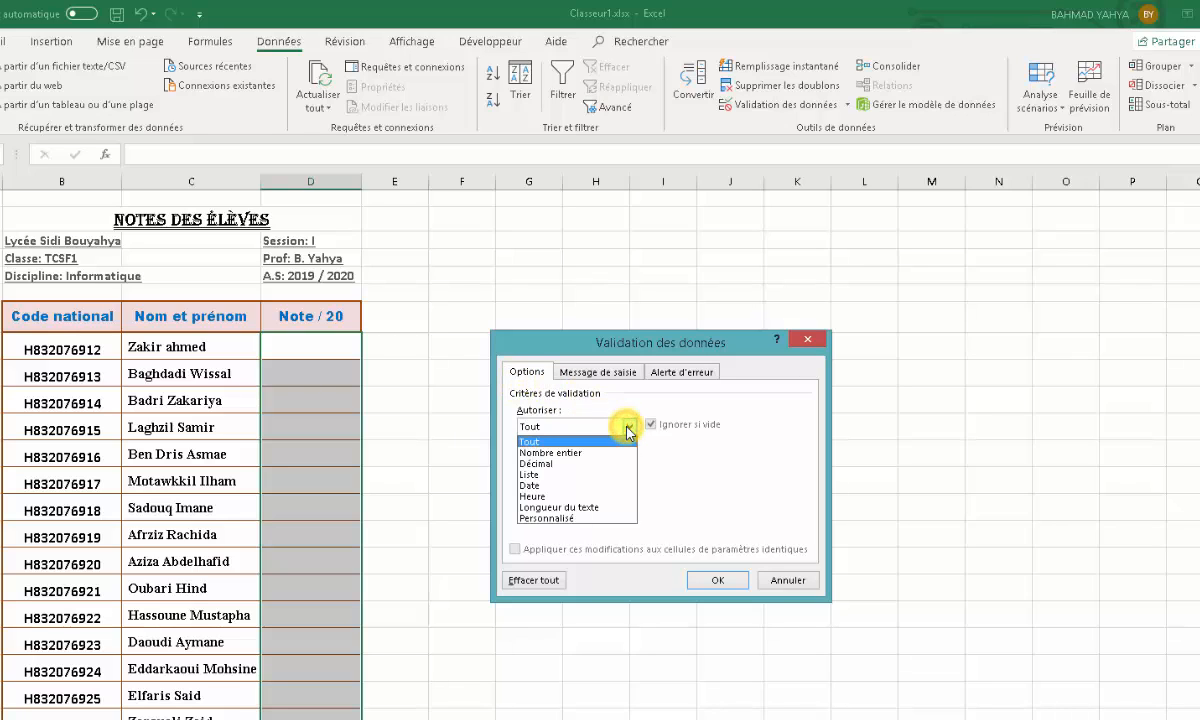
click(566, 466)
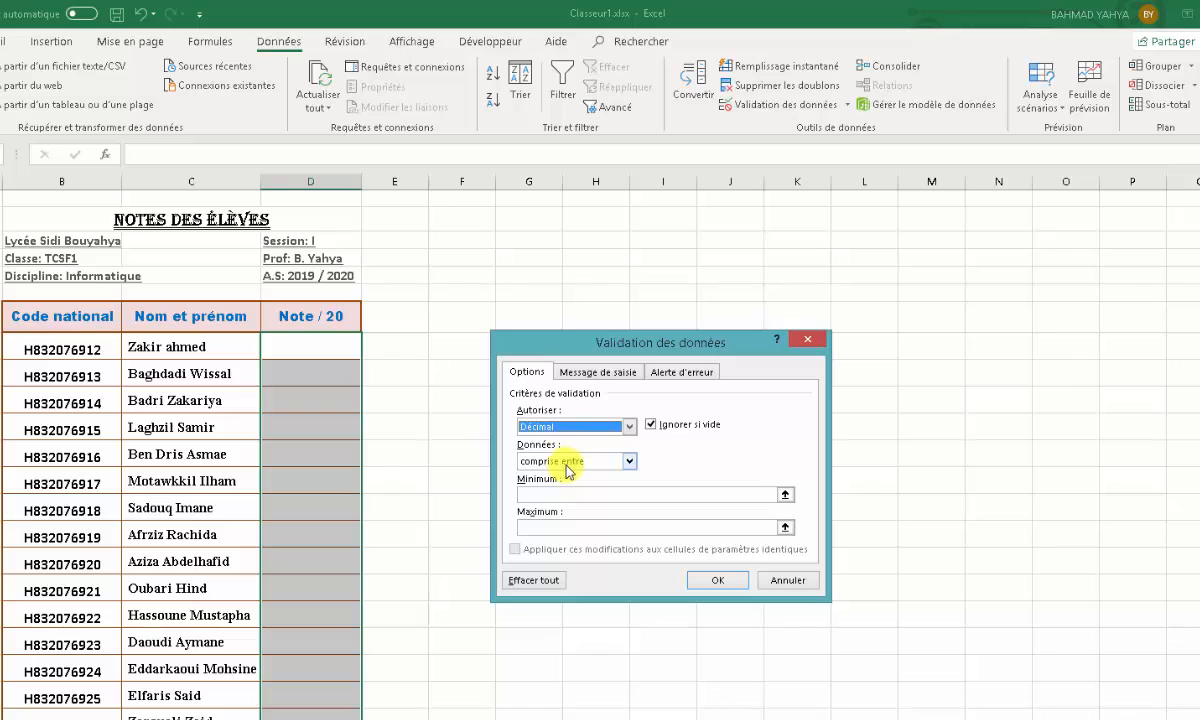
Set the validation condition to comprise entre, with a minimum of 0 and a maximum of 20
click(629, 461)
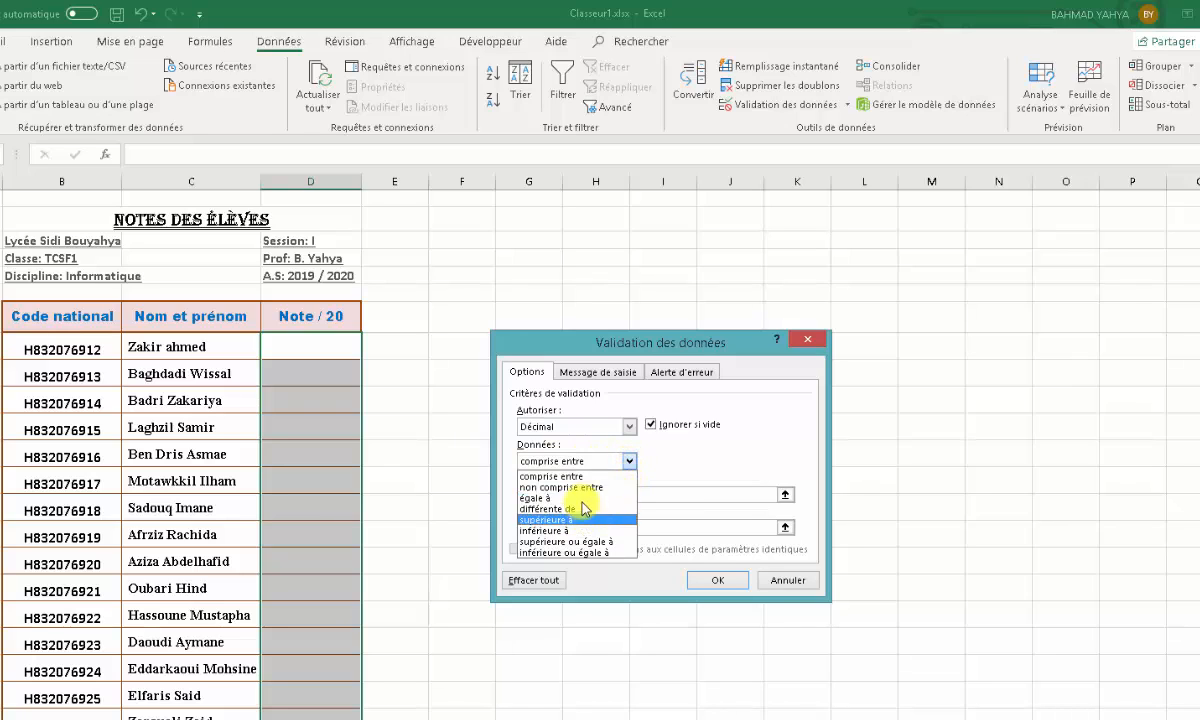
click(582, 476)
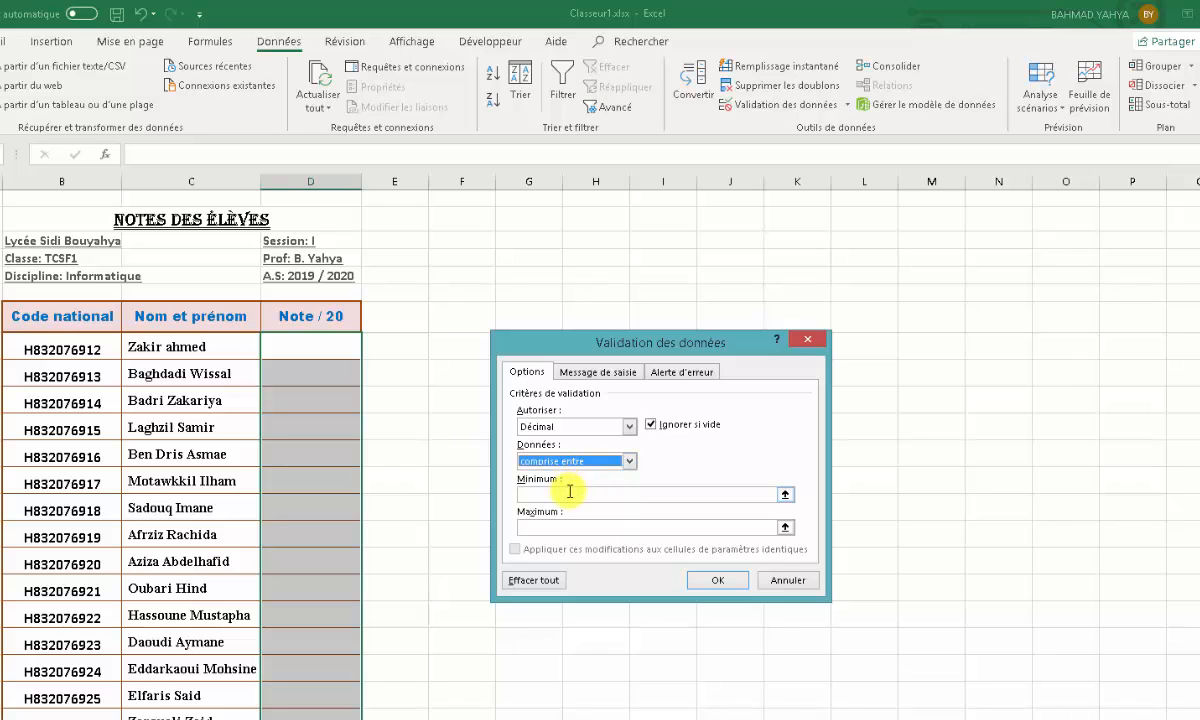
click(570, 491)
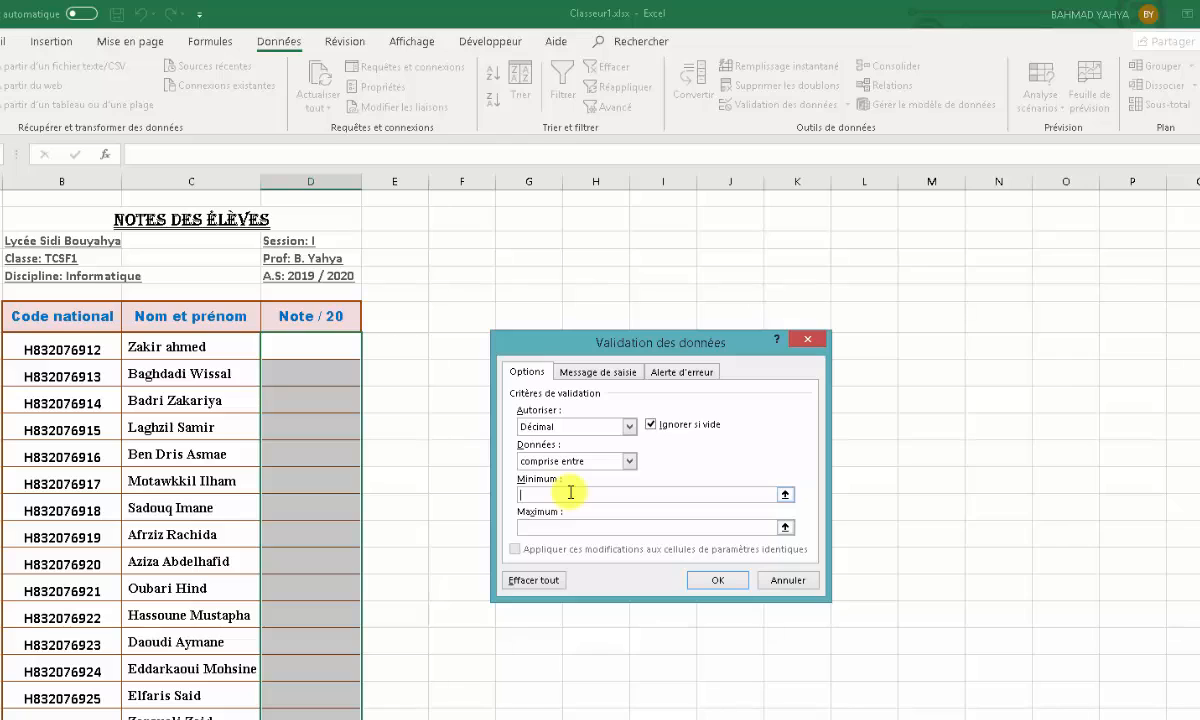
text(0)
click(525, 527)
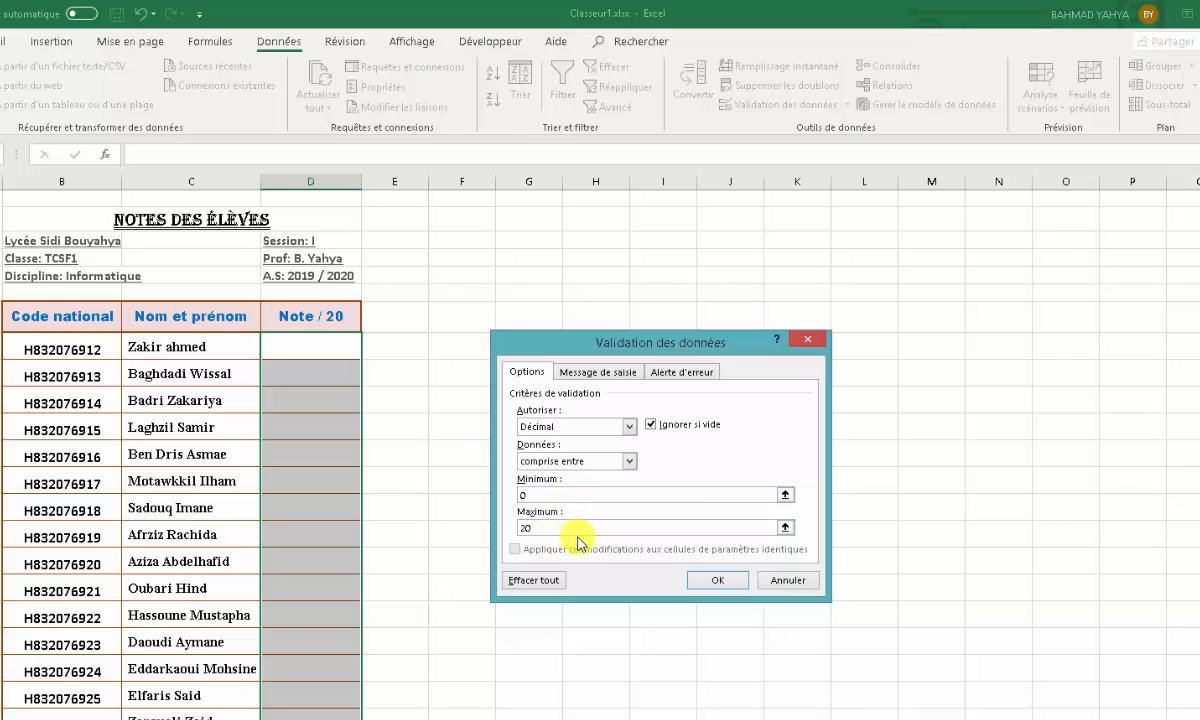
Define the validation input message with the title Aide and the text "Valeur comprise entre 0 et 20"
click(592, 374)
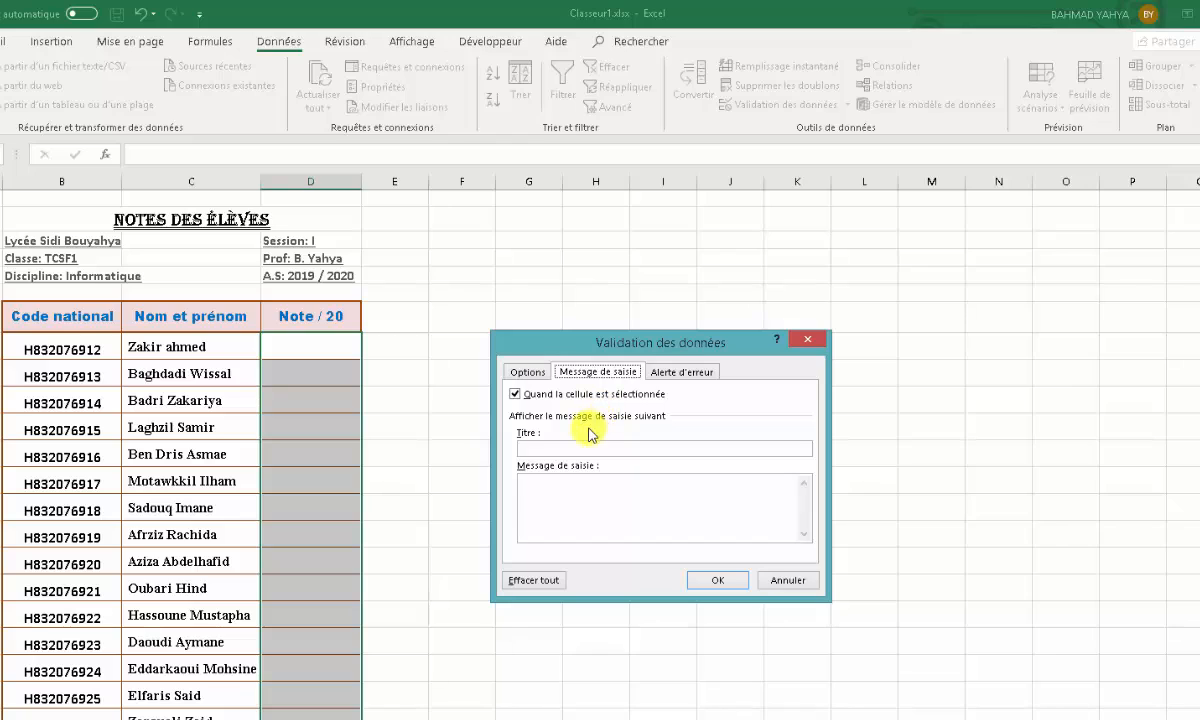
click(563, 450)
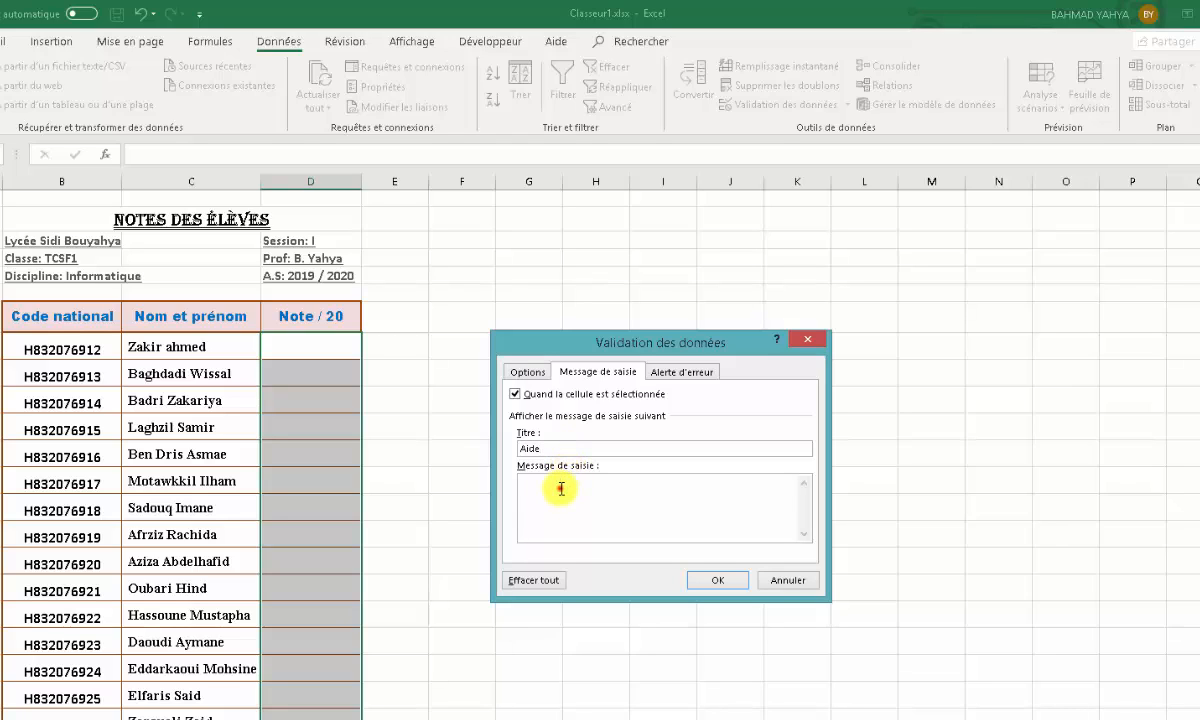
click(560, 488)
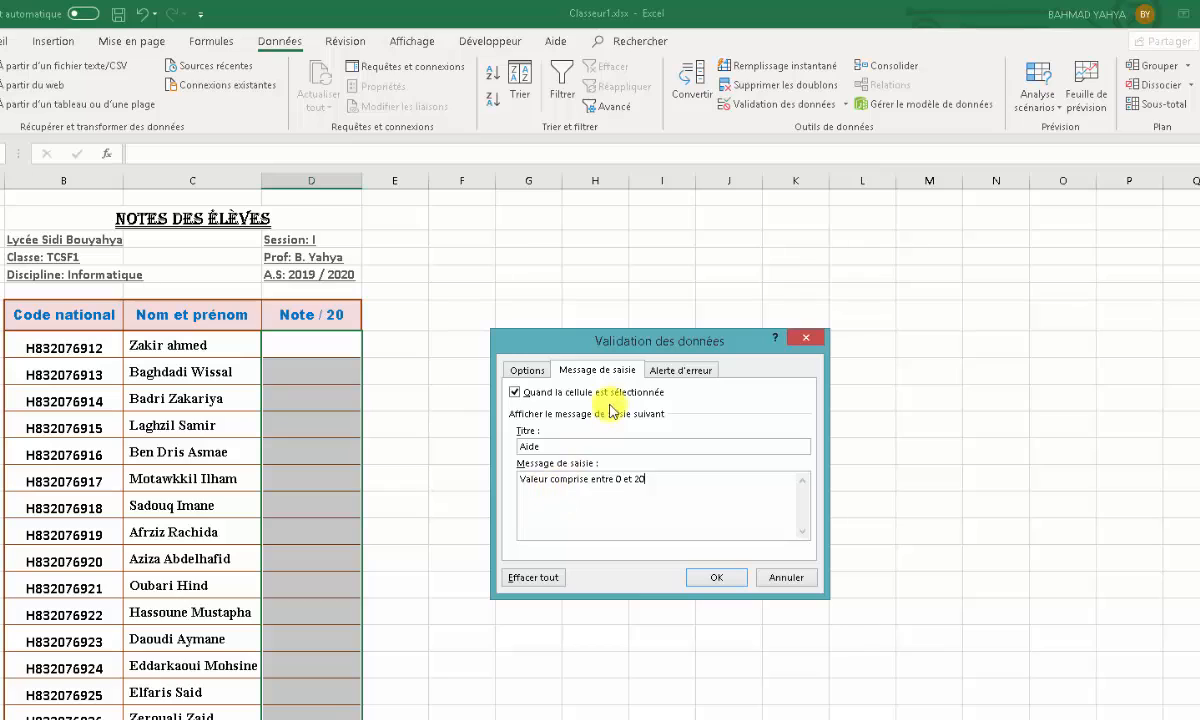
Define a Stop error alert titled "Attention !" with the message "Vous devez entrer une valeur numérique comprise entre 0 et 20 !" and apply the validation
click(700, 371)
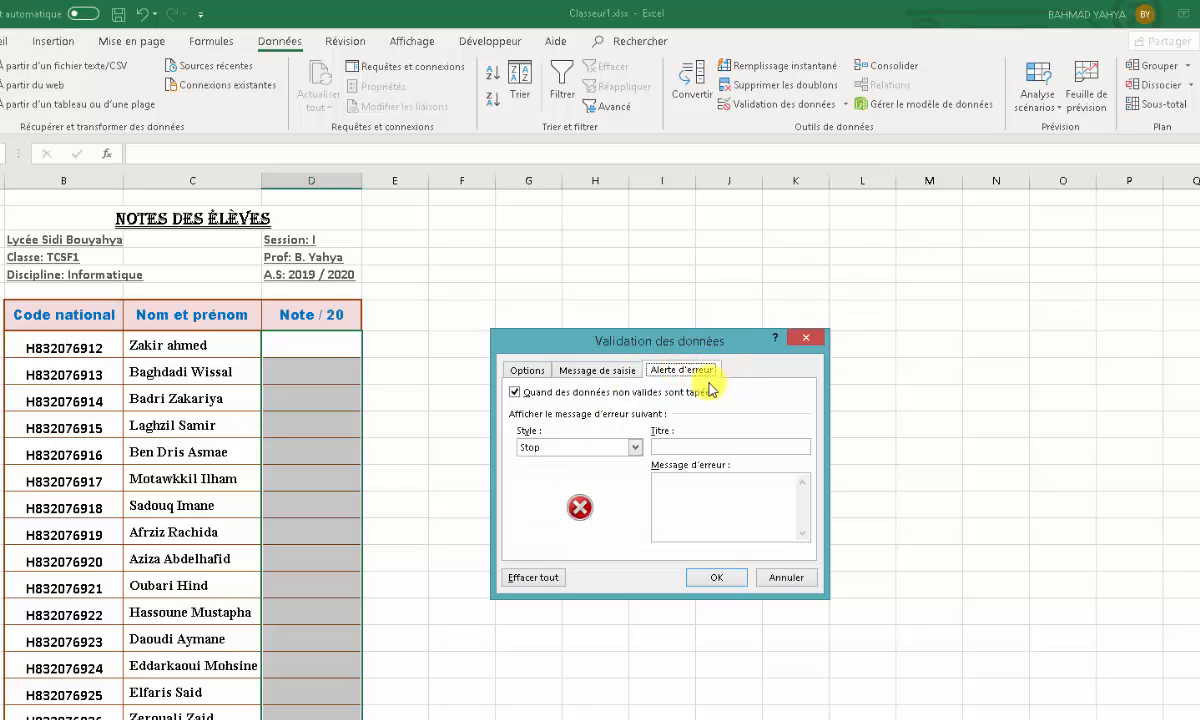
click(634, 448)
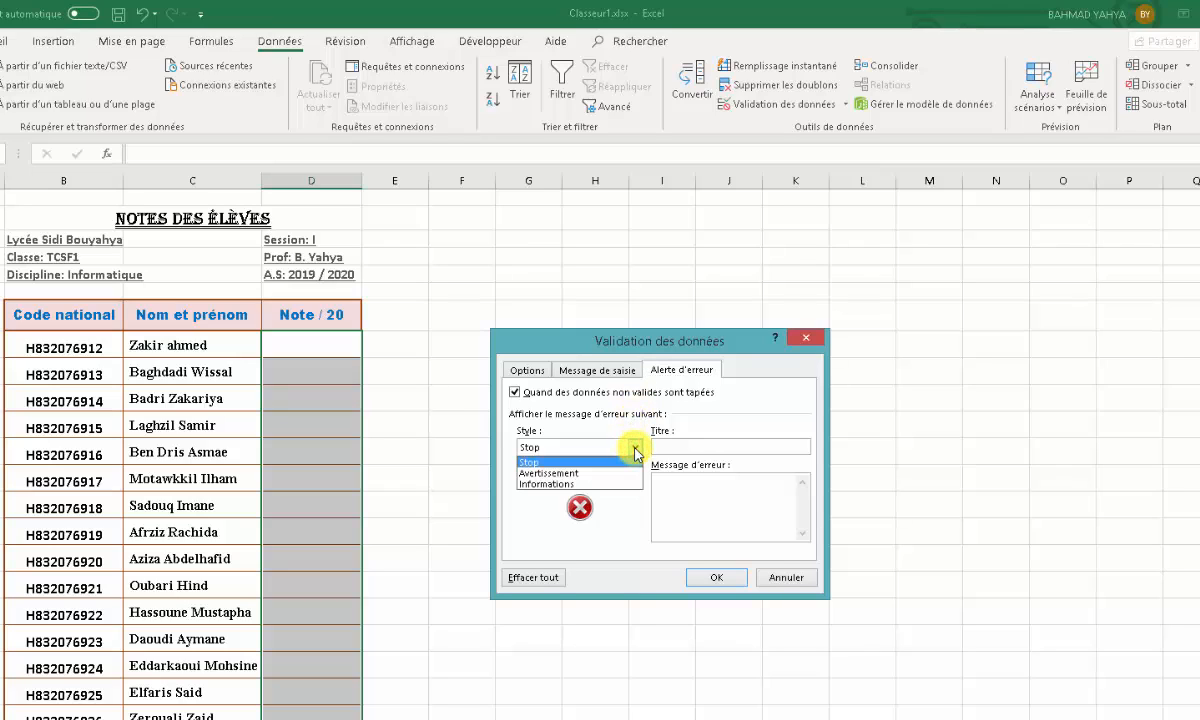
click(535, 461)
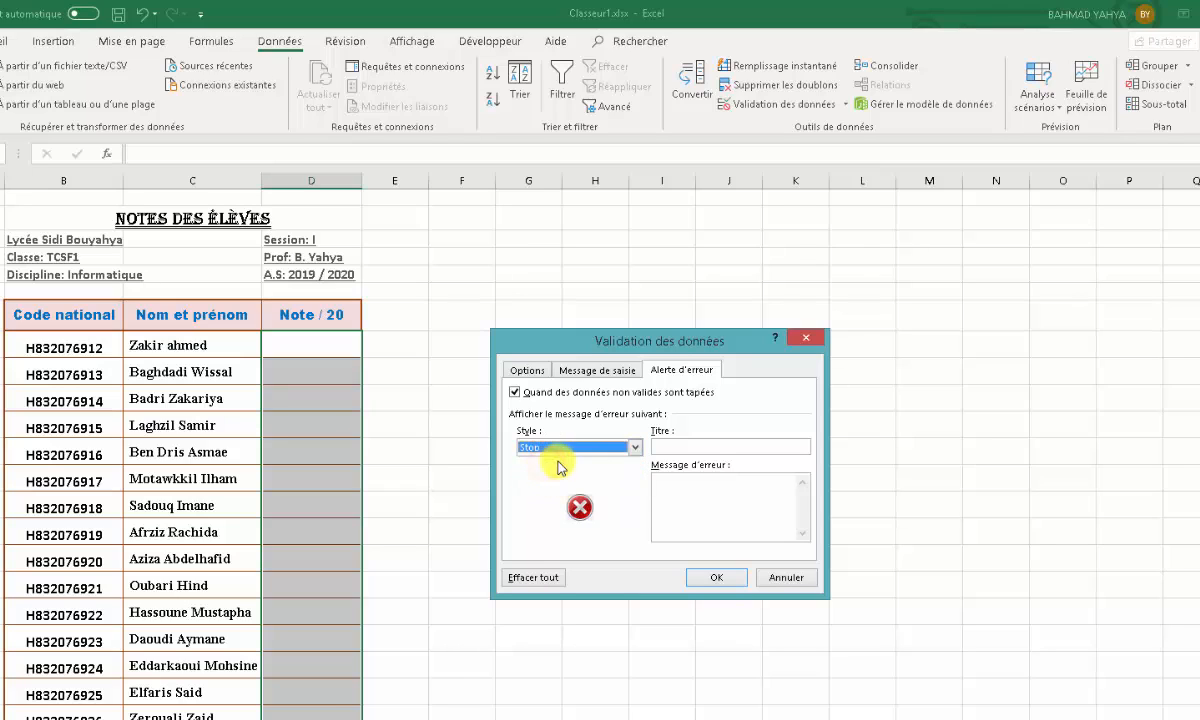
click(666, 447)
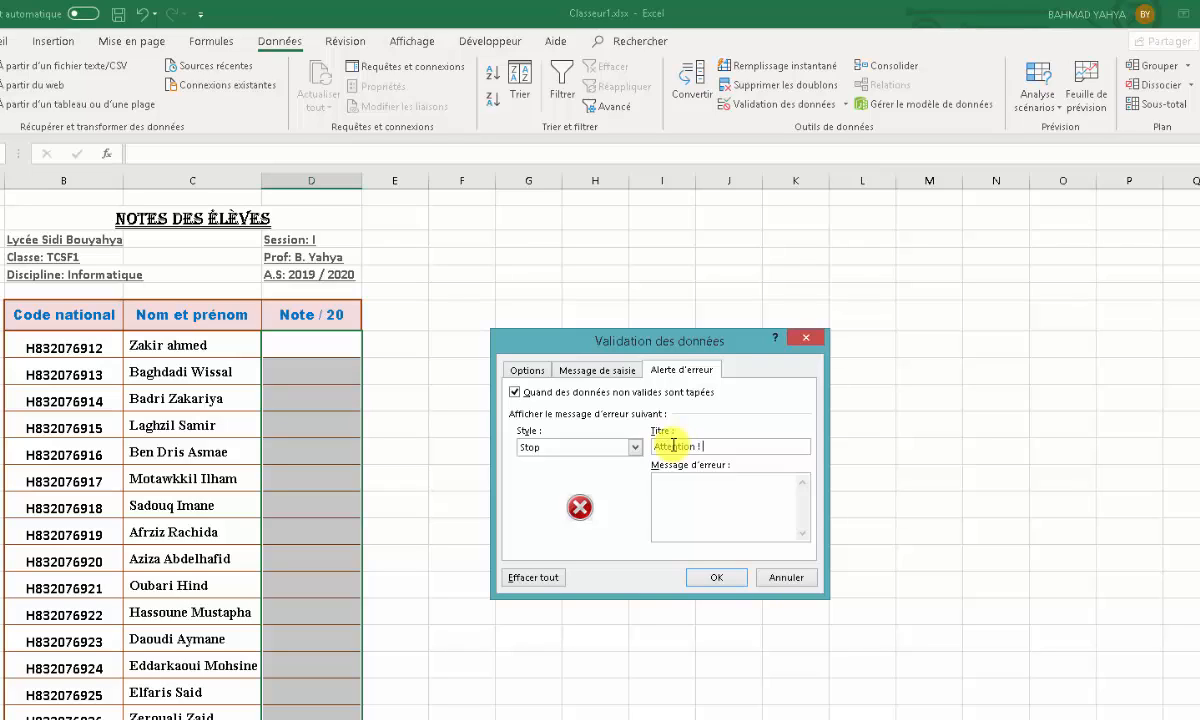
click(687, 497)
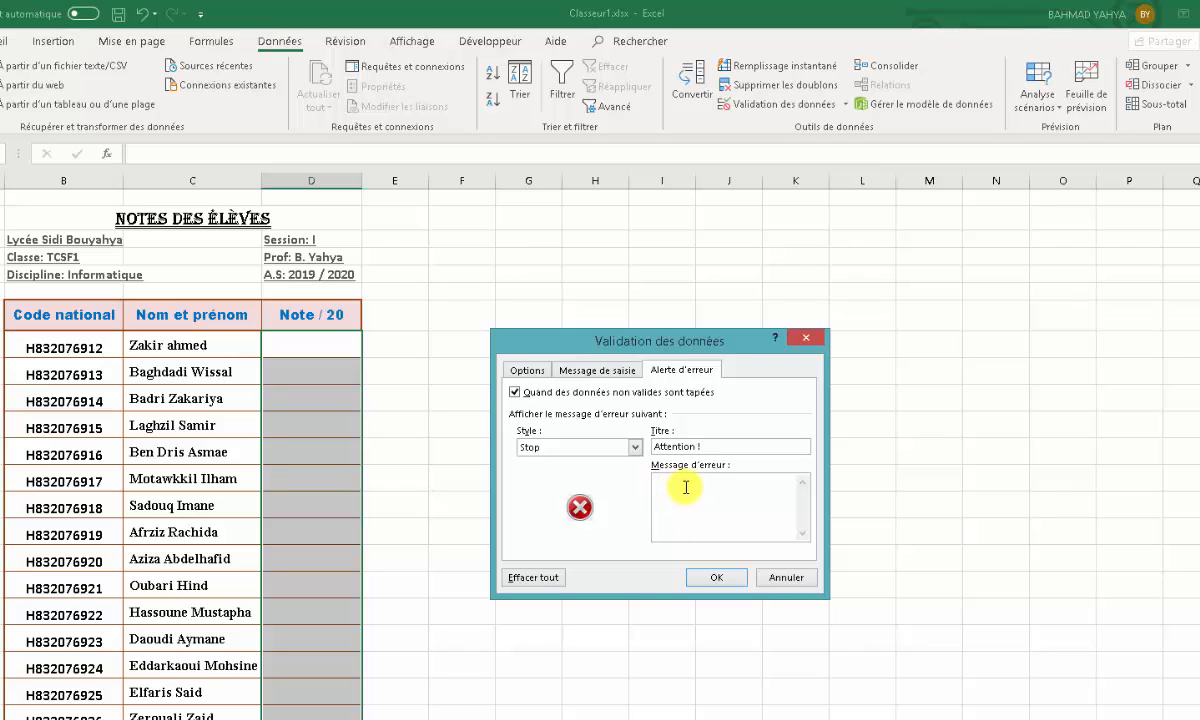
text(Vous devez entrer une valeur numérique comprise entre 0 et 20 !)
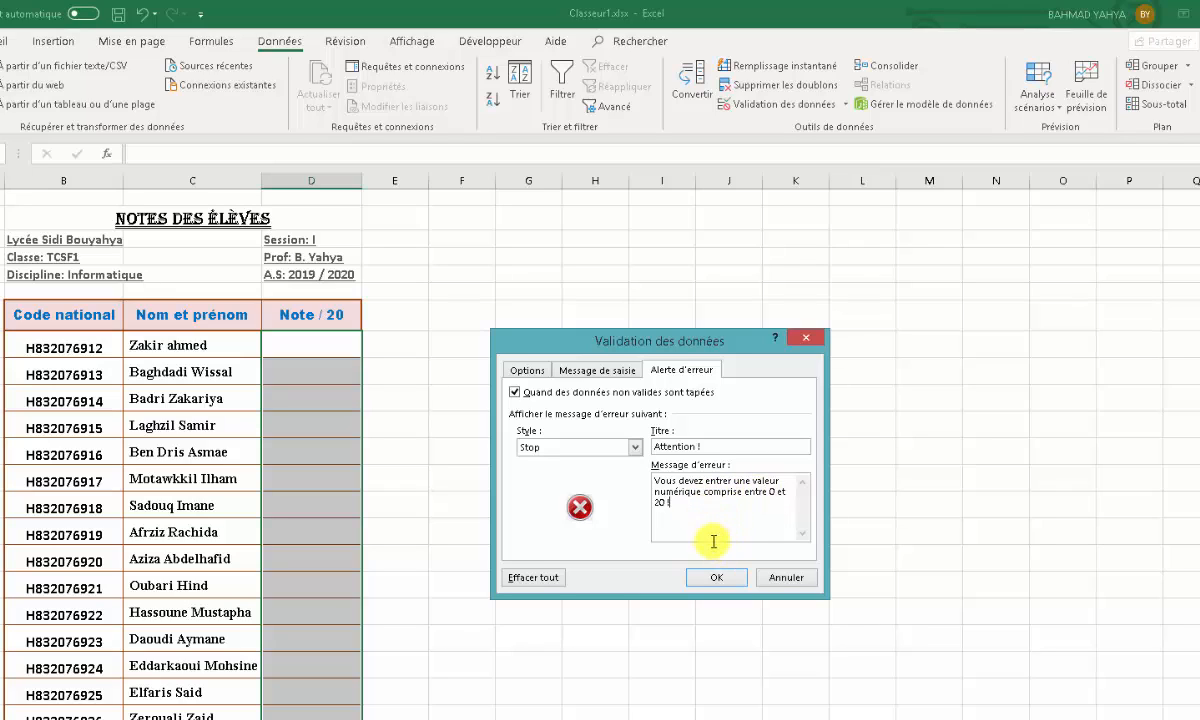
click(716, 580)
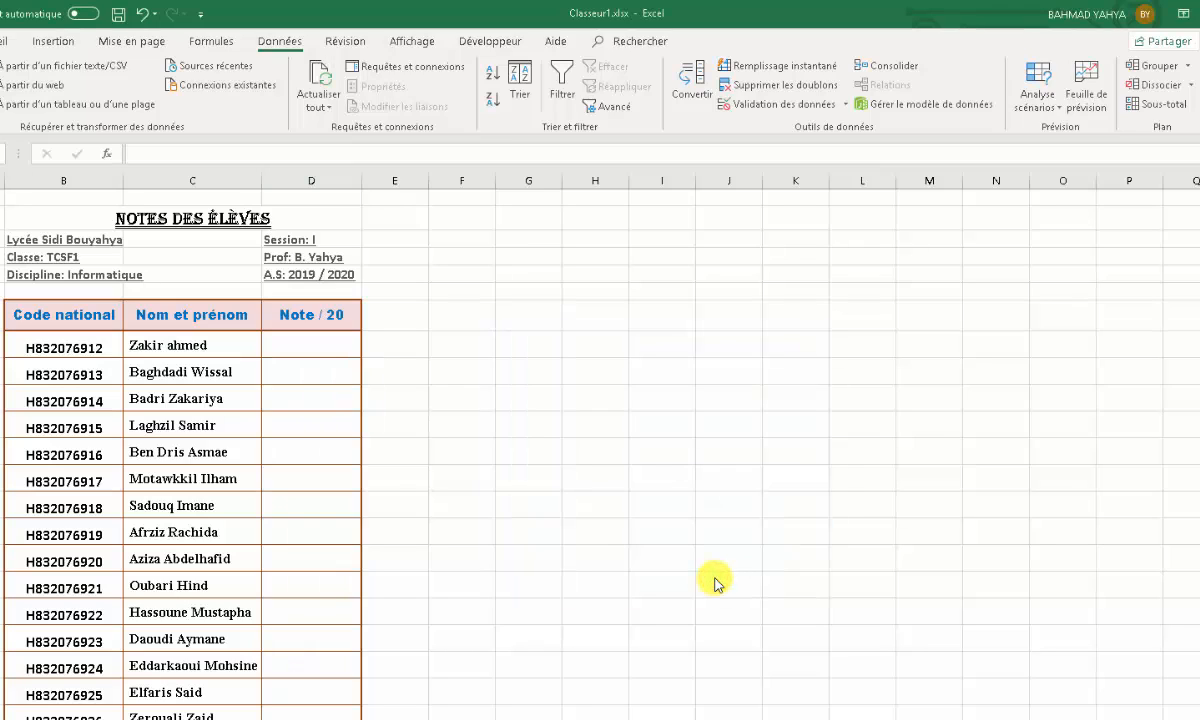
Test the validation by trying to enter the out-of-range grade 25 in D8, and choose to retry the entry
click(318, 345)
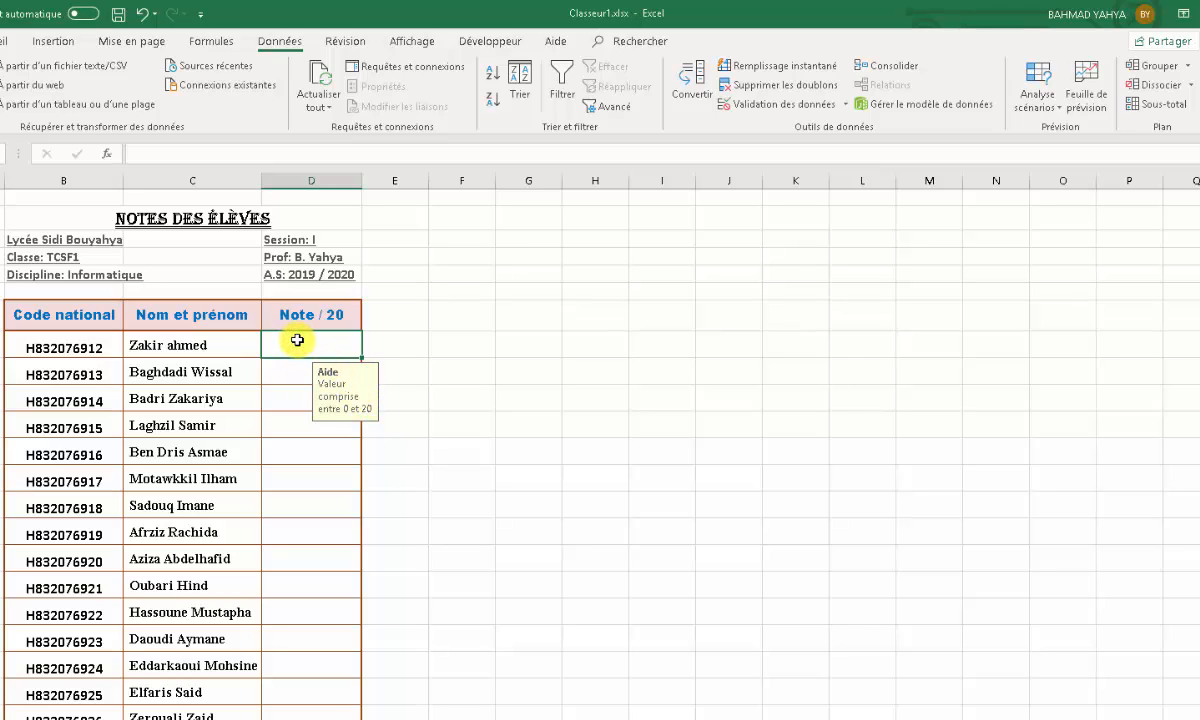
text(25)
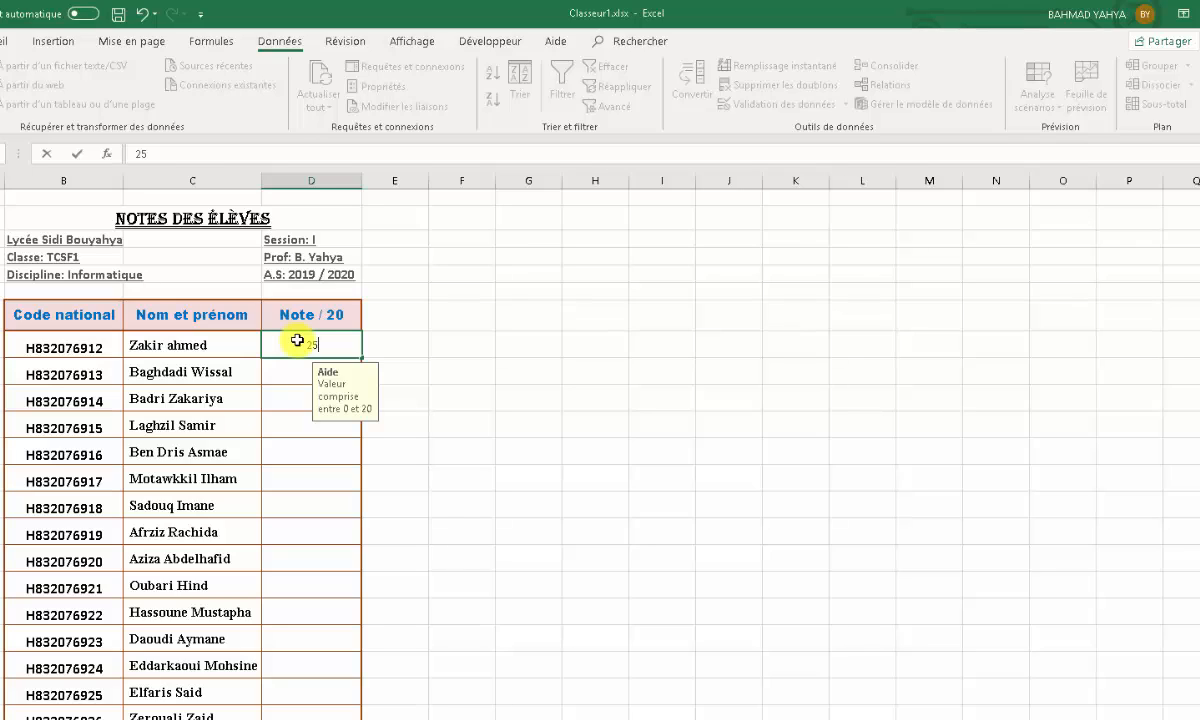
key(Return)
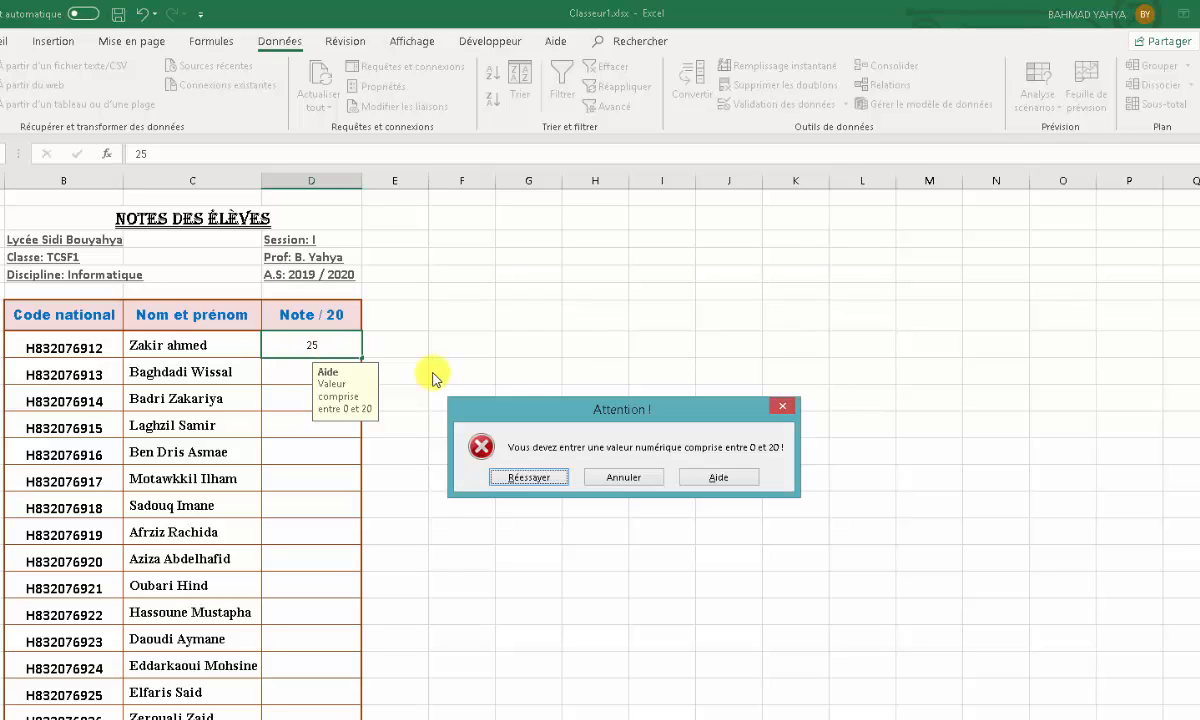
click(536, 484)
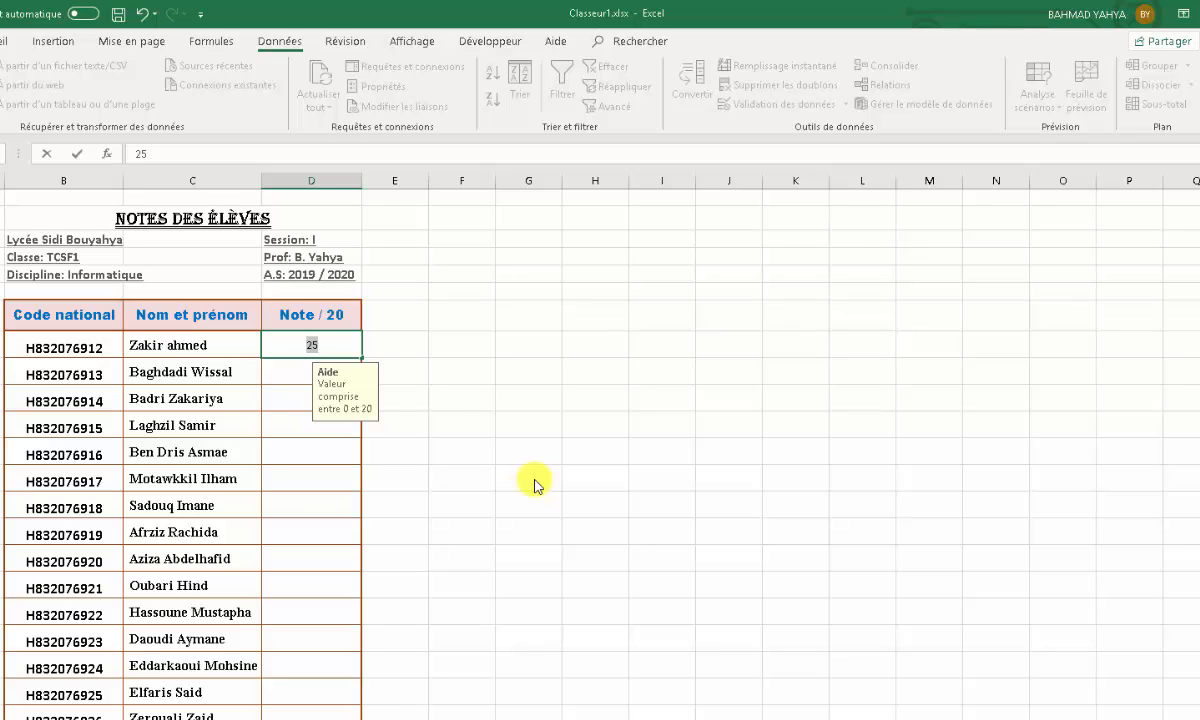
Enter the grades 17 in D8 and 12 in D9 of the Note / 20 column
text(17)
key(Return)
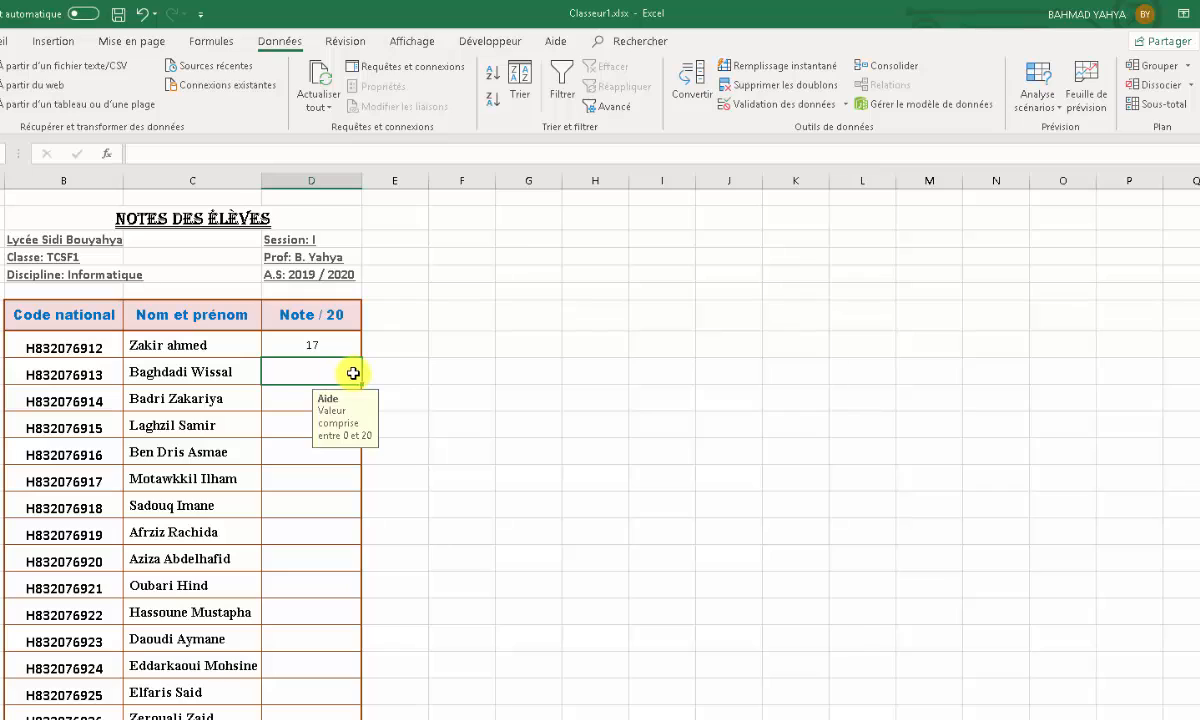
text(12)
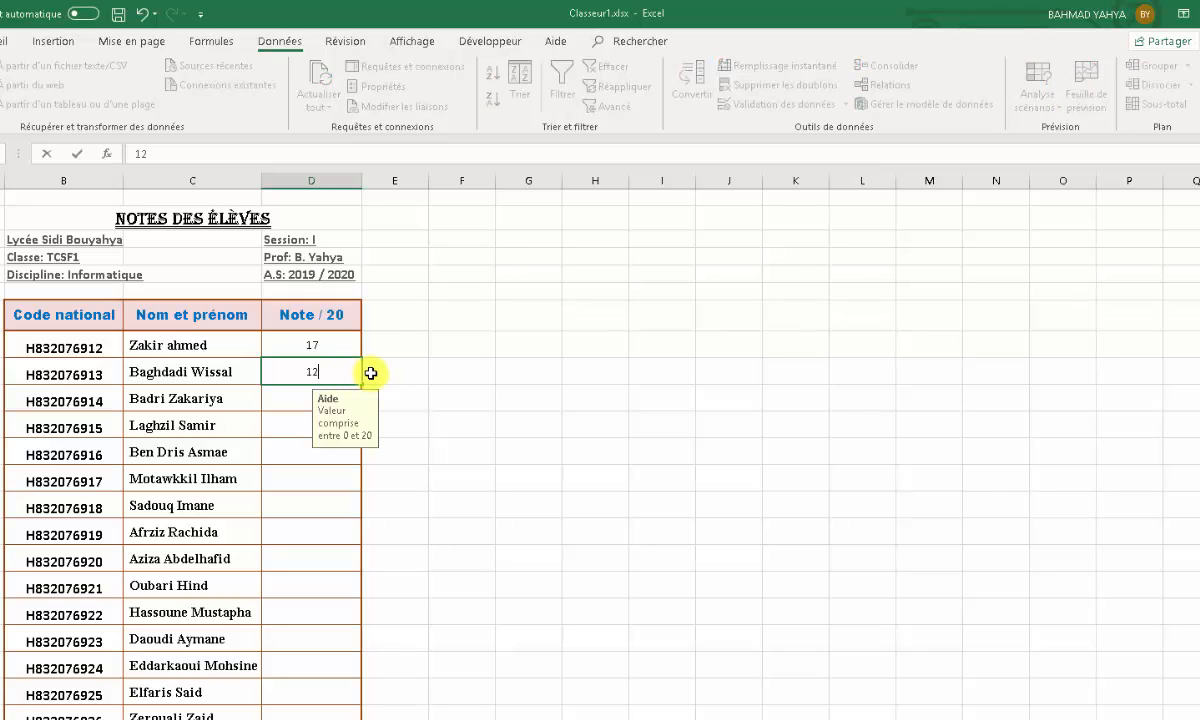
key(Return)
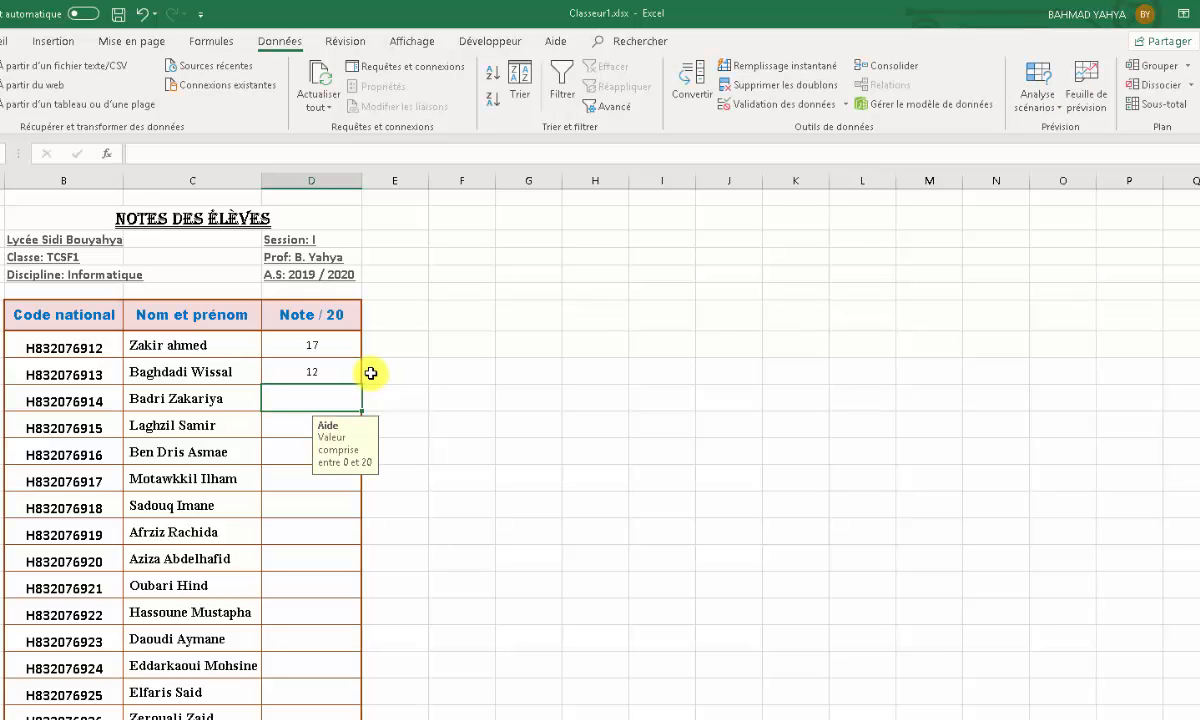